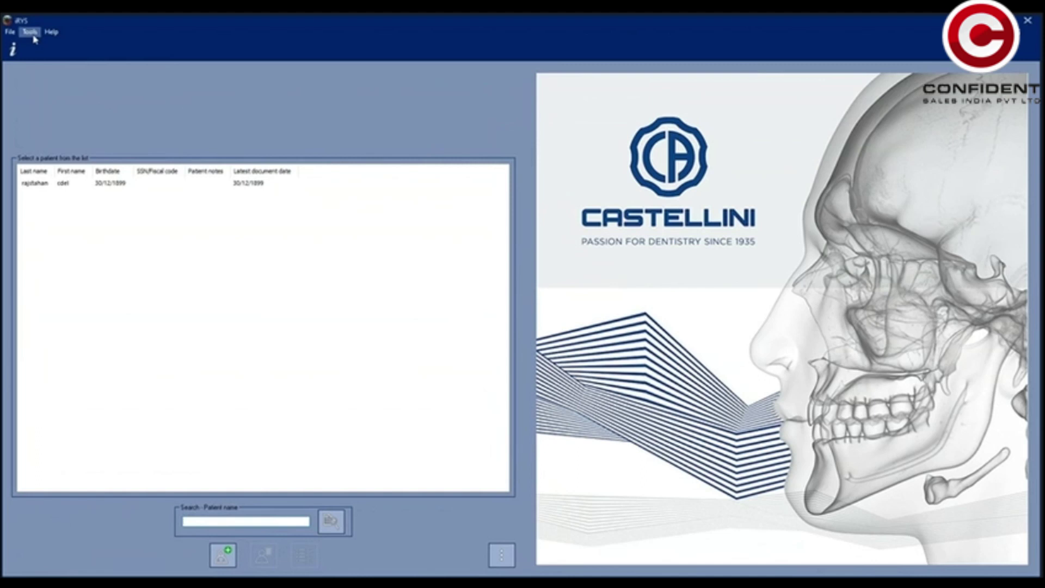
Start iCapture TwainToDisk.
click(30, 32)
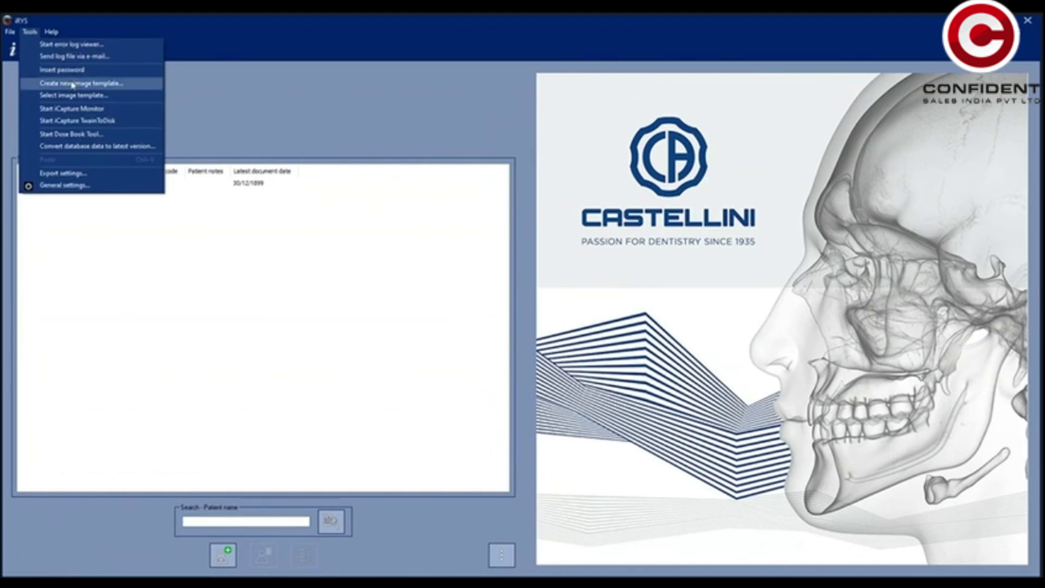
click(86, 121)
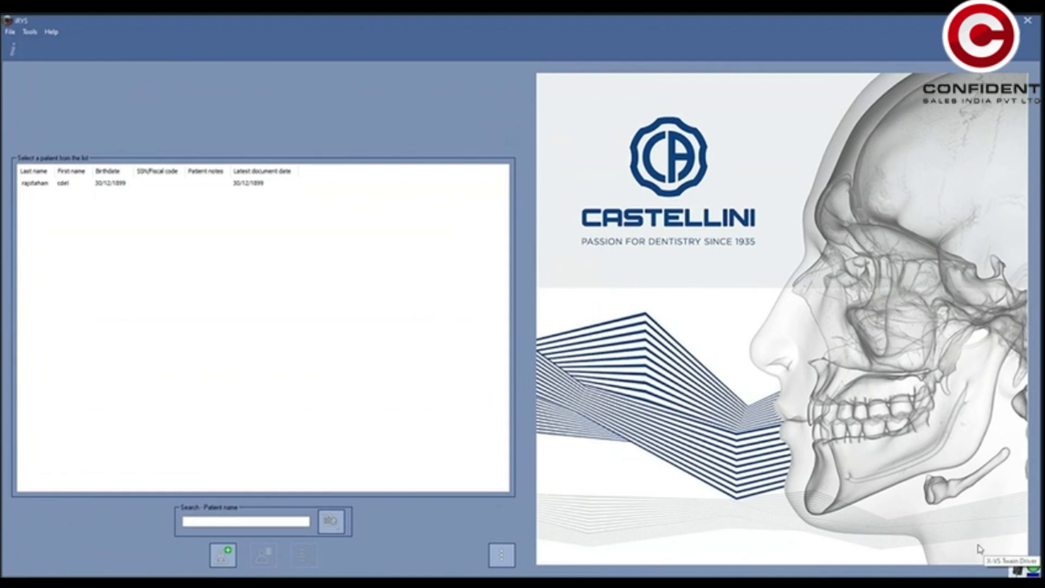
Add a patient record with the patient's last and first name, sex Male, city Bangalore, phone number and e-mail, leaving the photo unset.
click(228, 557)
text(d)
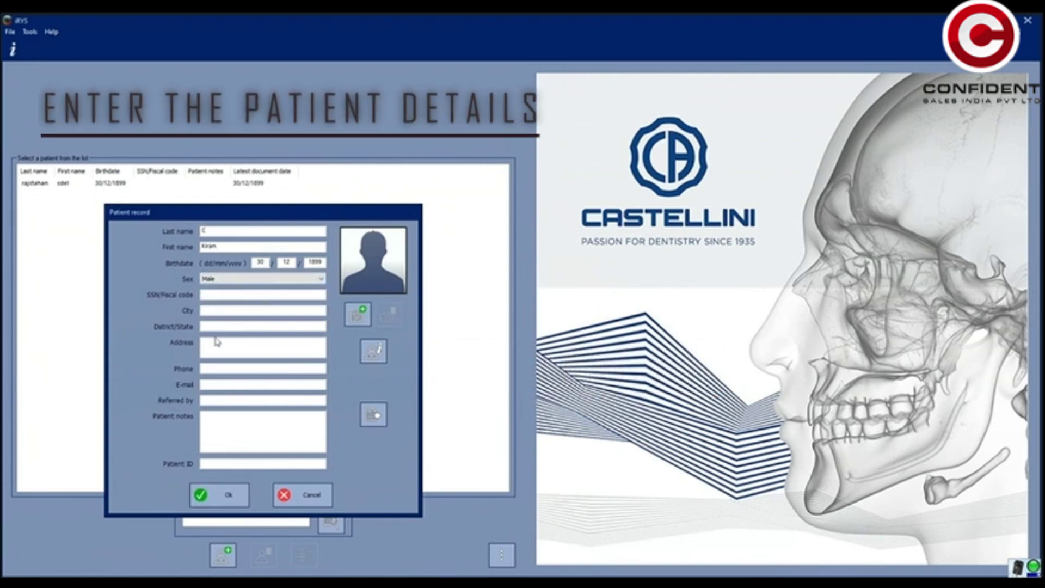
text(galore)
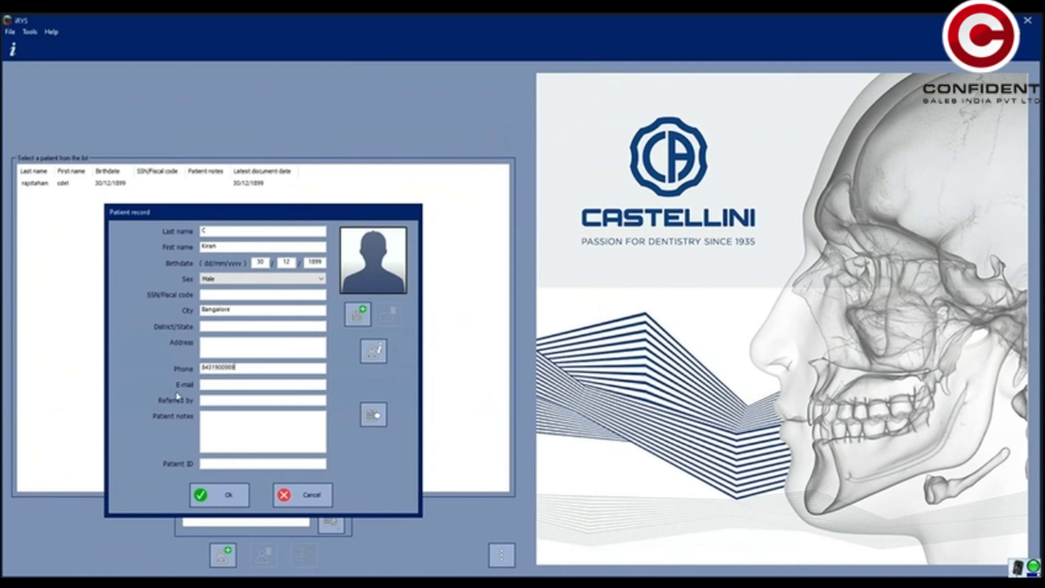
click(360, 314)
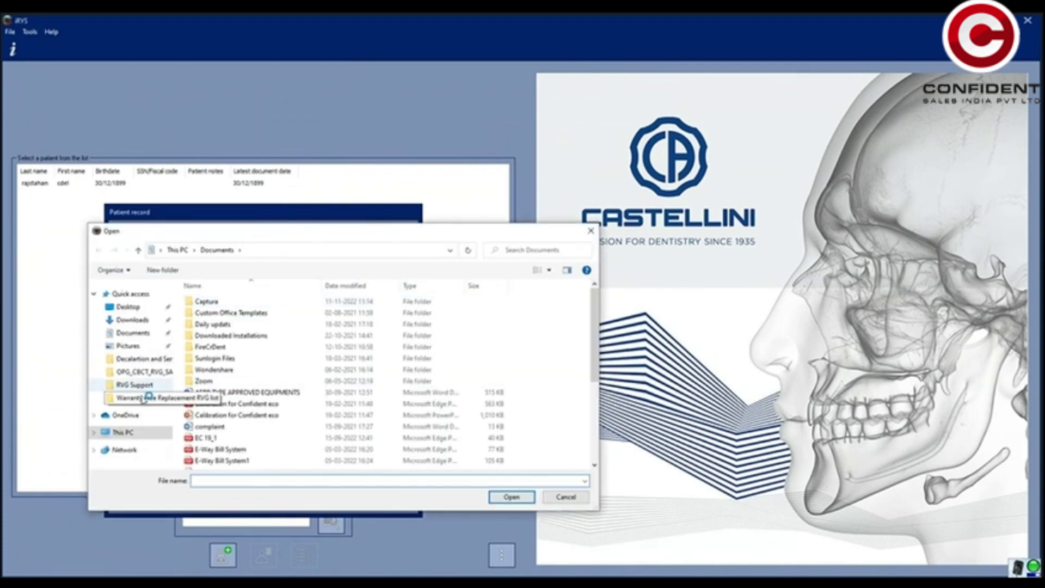
click(589, 231)
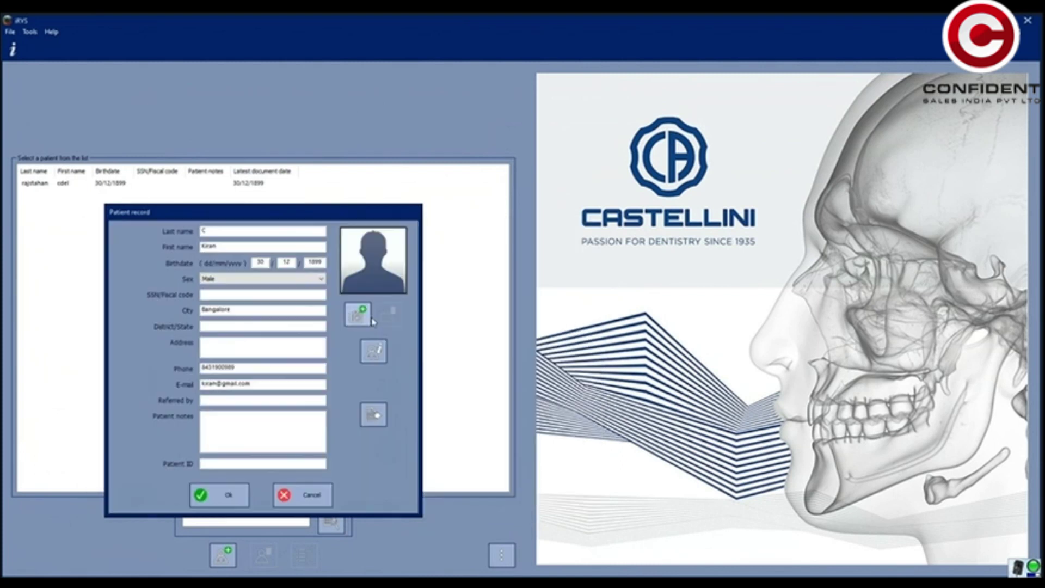
click(217, 495)
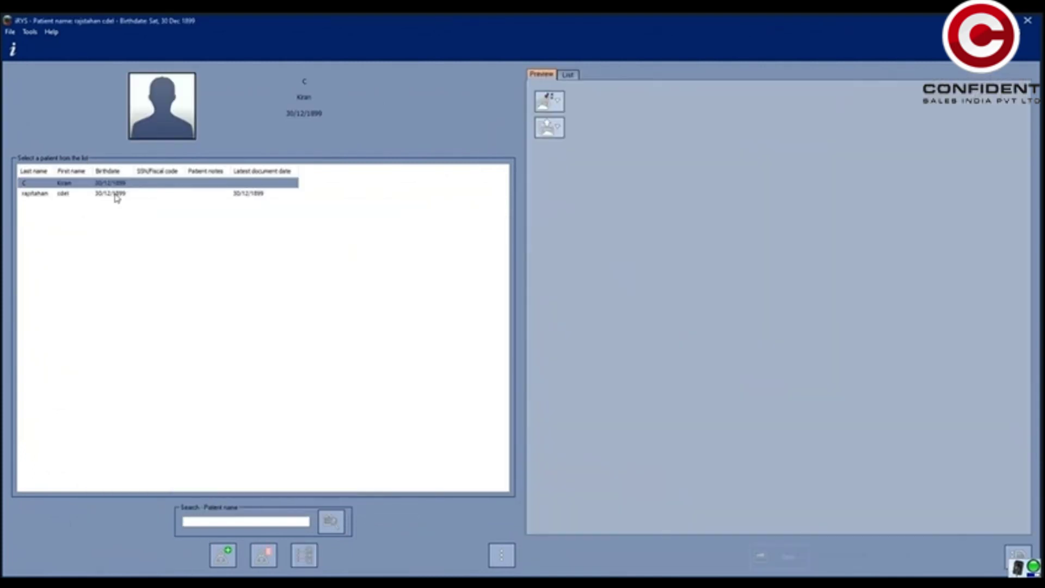
Review the other patient's saved images in the preview and list views.
click(116, 195)
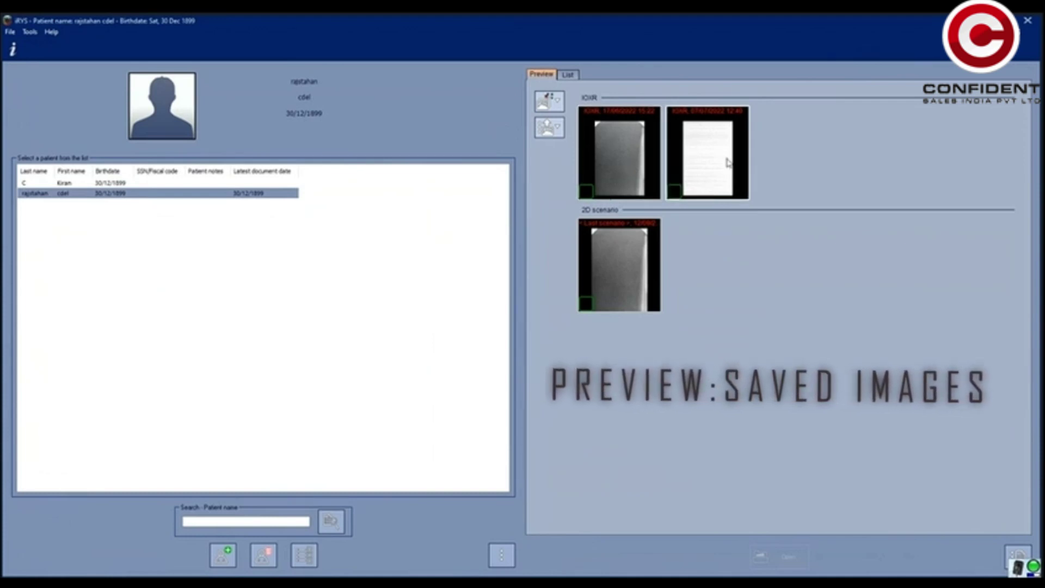
click(568, 74)
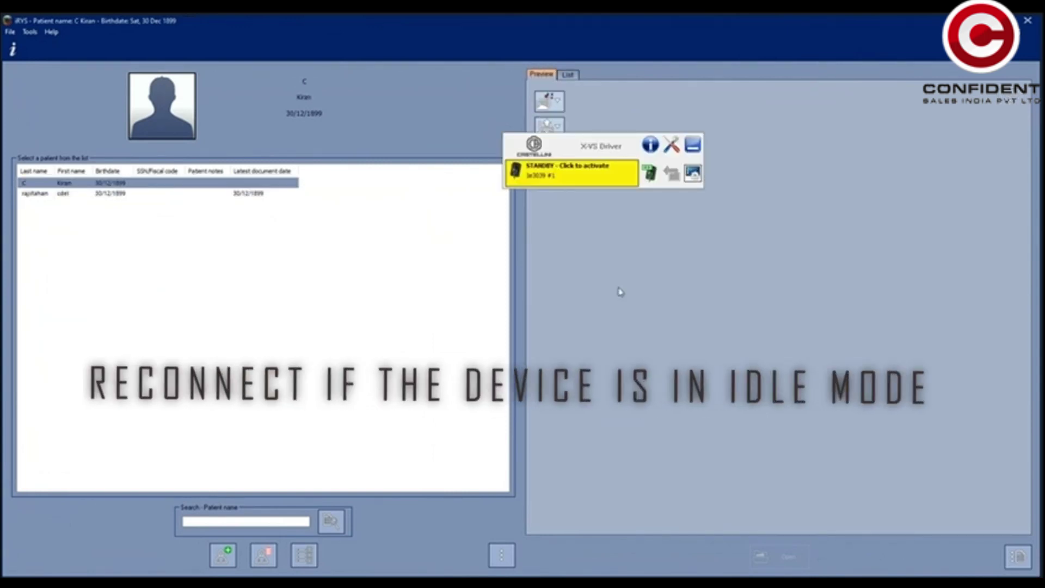
Reconnect the idle X-VS sensor and assign the acquired, not archived X-ray to the current patient.
click(671, 173)
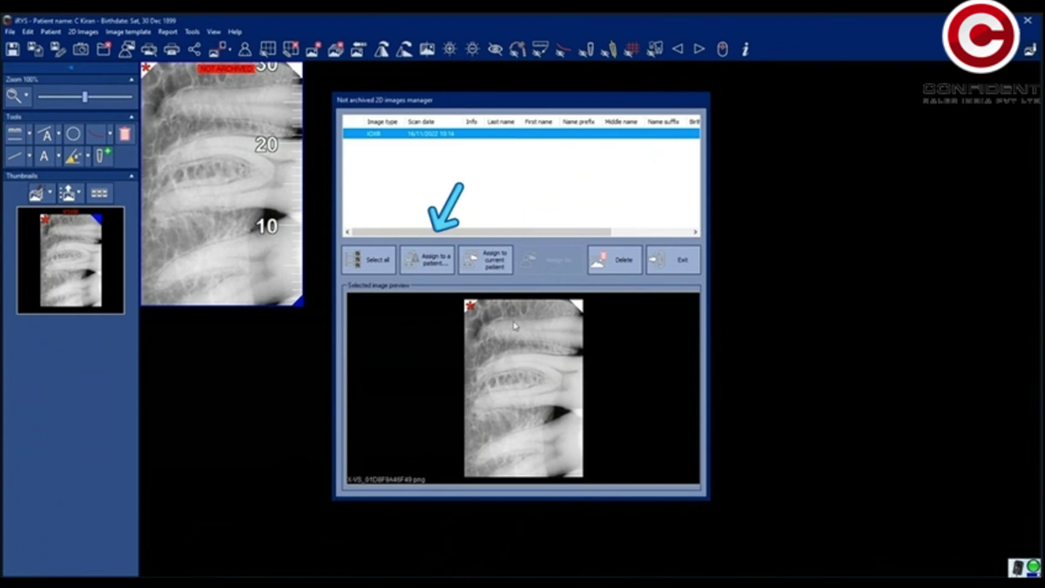
click(444, 272)
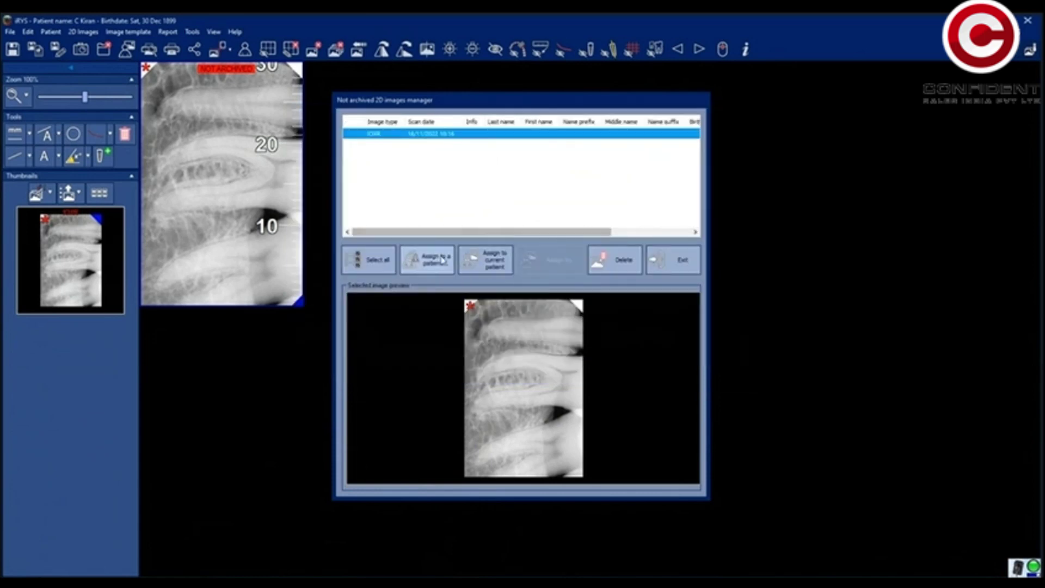
click(496, 266)
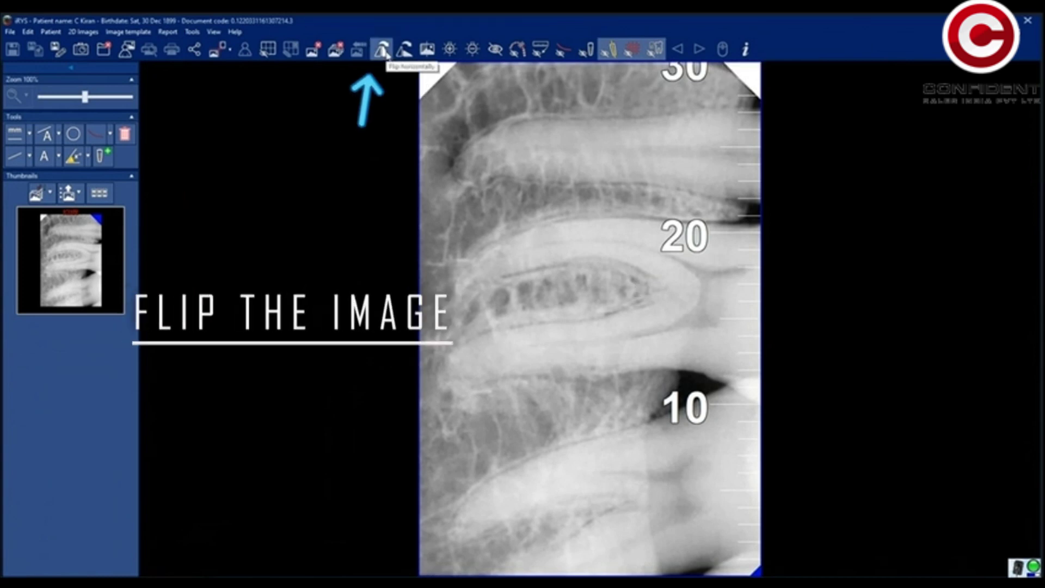
Try flipping the X-ray horizontally and rotating it, and restore the original image.
click(386, 53)
click(387, 54)
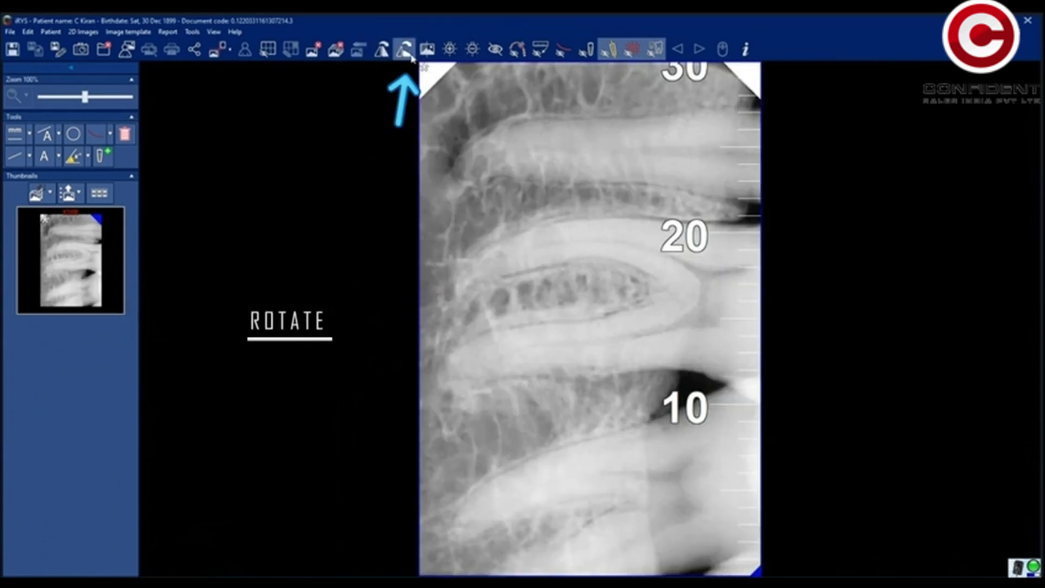
click(408, 52)
click(408, 52)
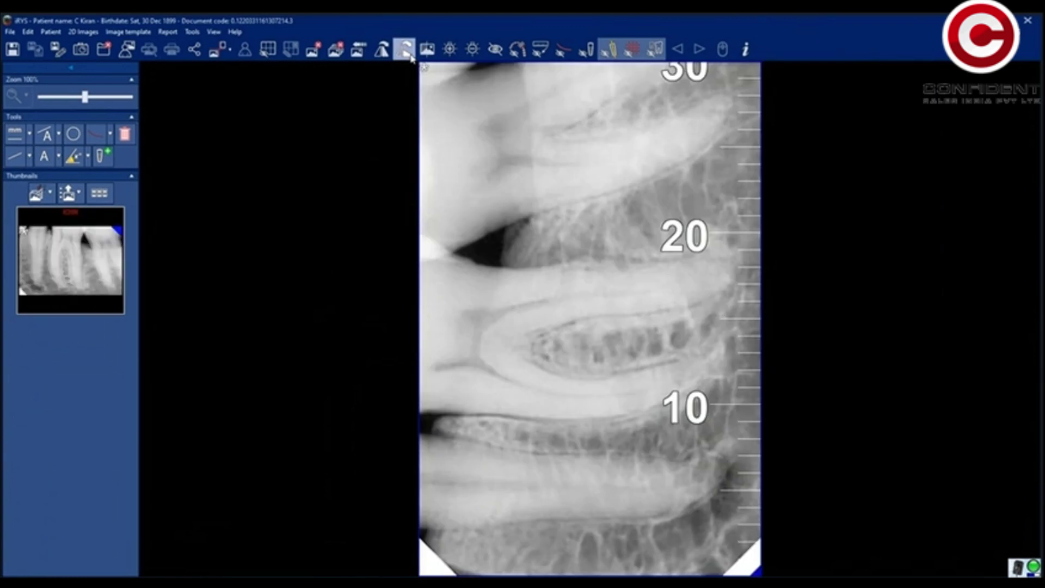
click(408, 52)
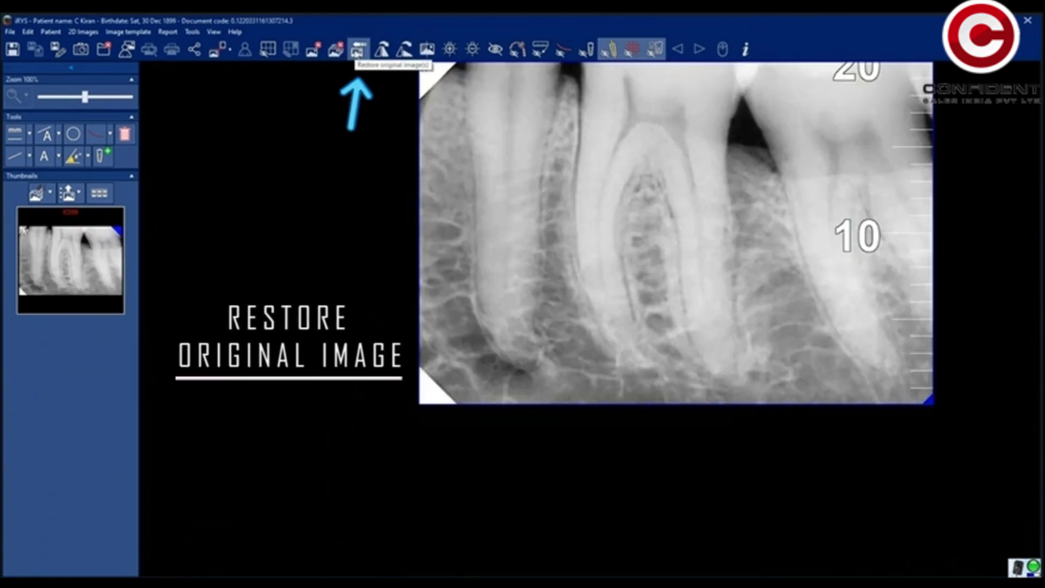
click(356, 53)
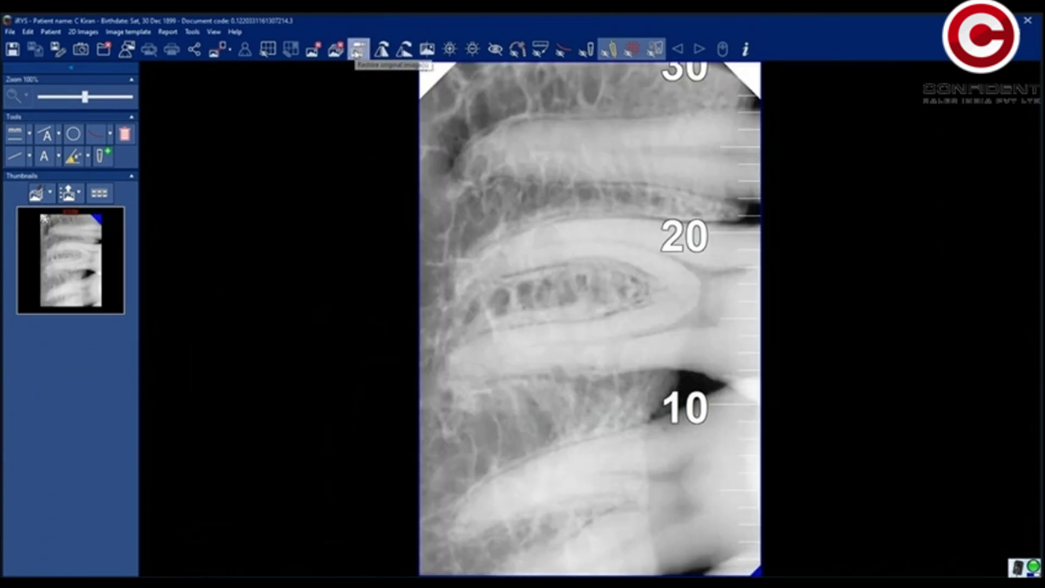
Sharpen the X-ray image and adjust its brightness.
click(426, 50)
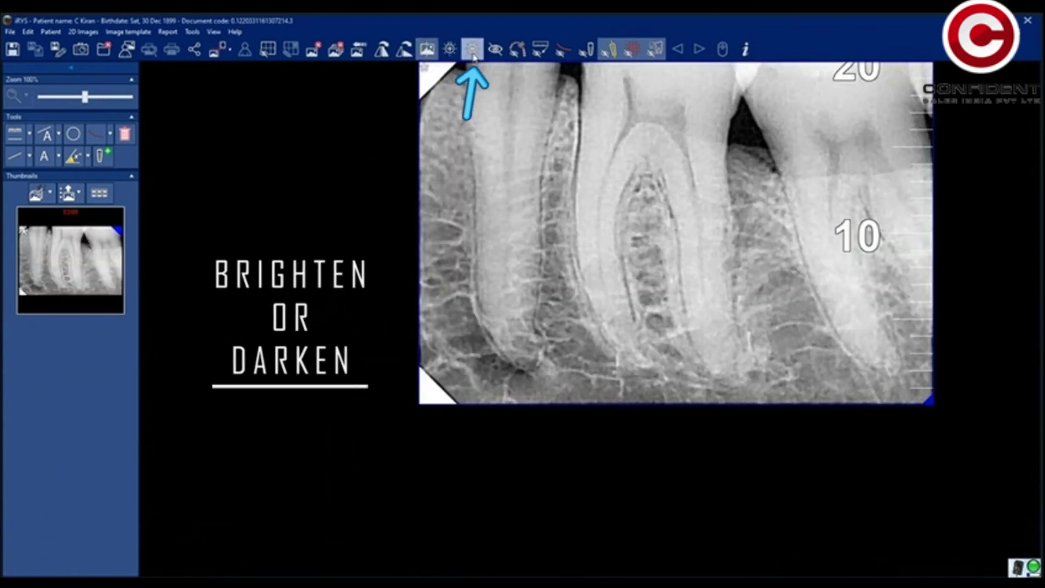
click(472, 51)
click(473, 54)
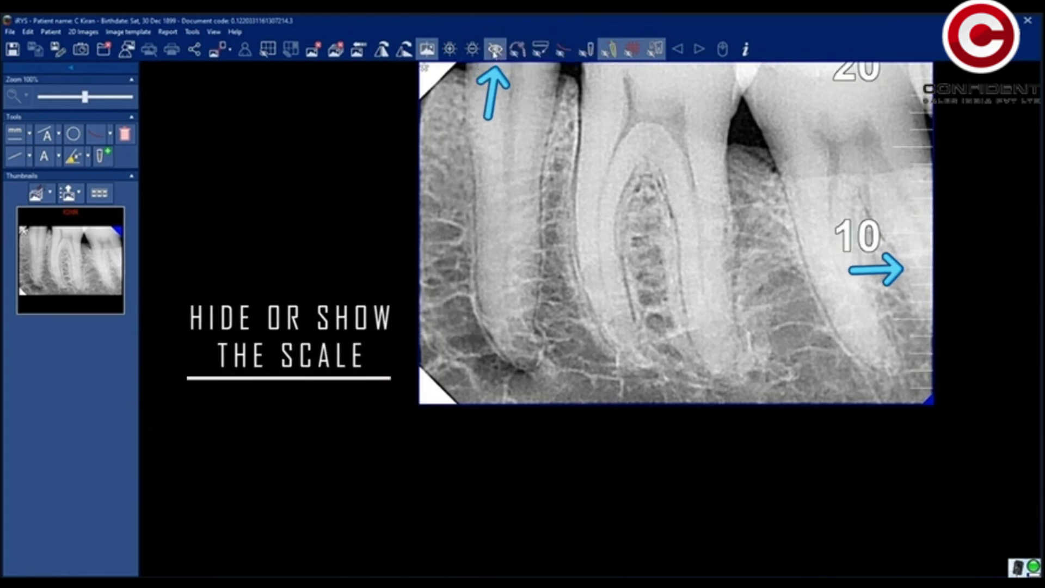
Toggle the overlays to hide the measuring scale on the X-ray and show the tooth selection chart.
click(495, 51)
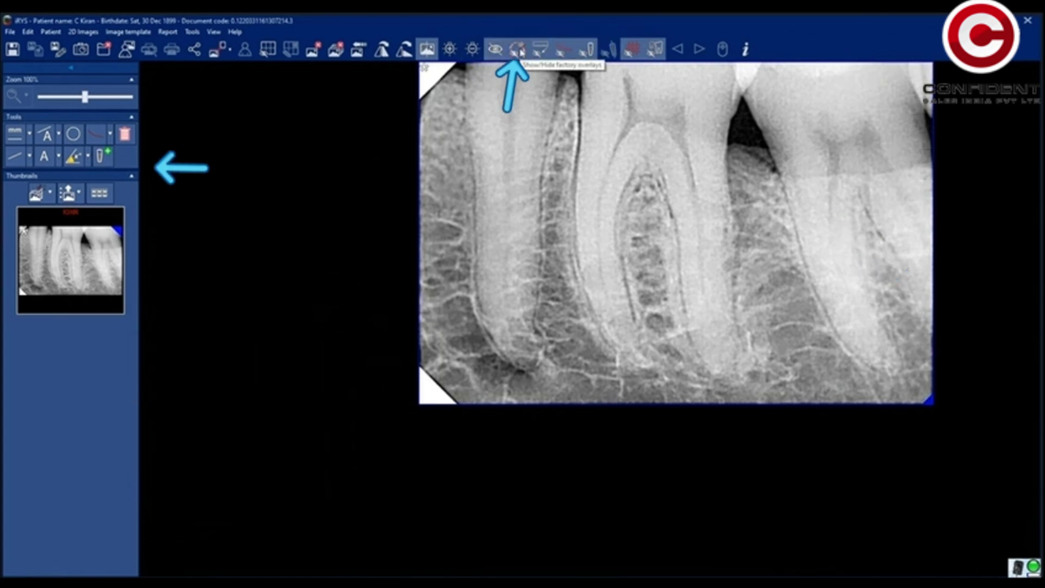
click(519, 52)
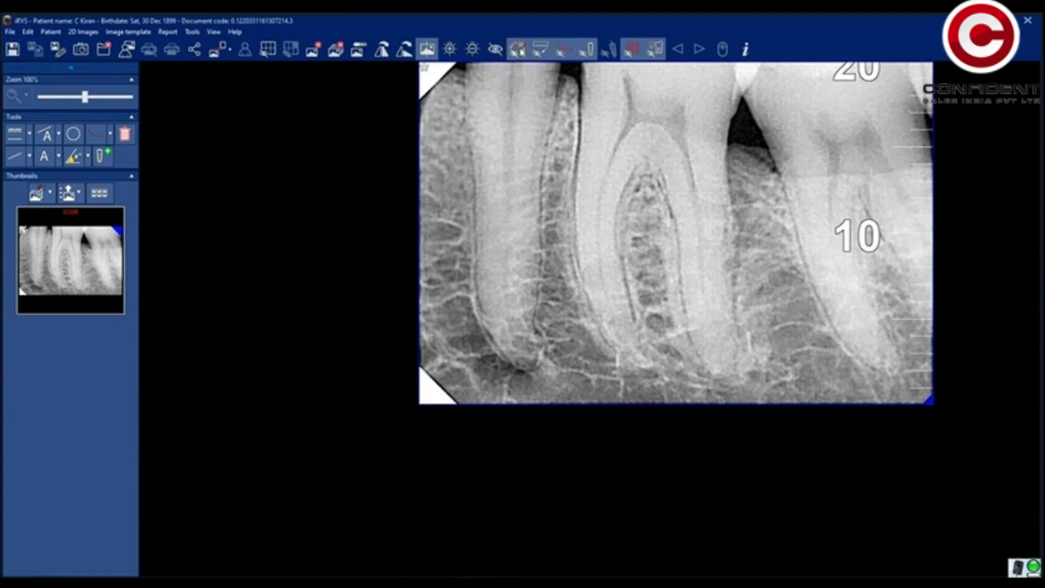
click(656, 49)
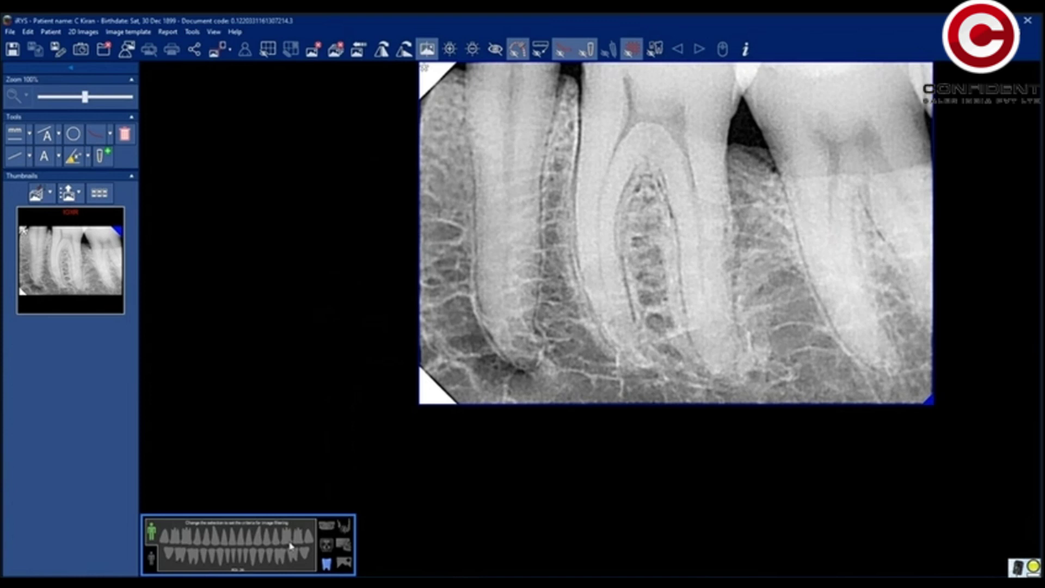
Mark tooth 13 (FDI) in the X-ray's image notes.
right_click(536, 354)
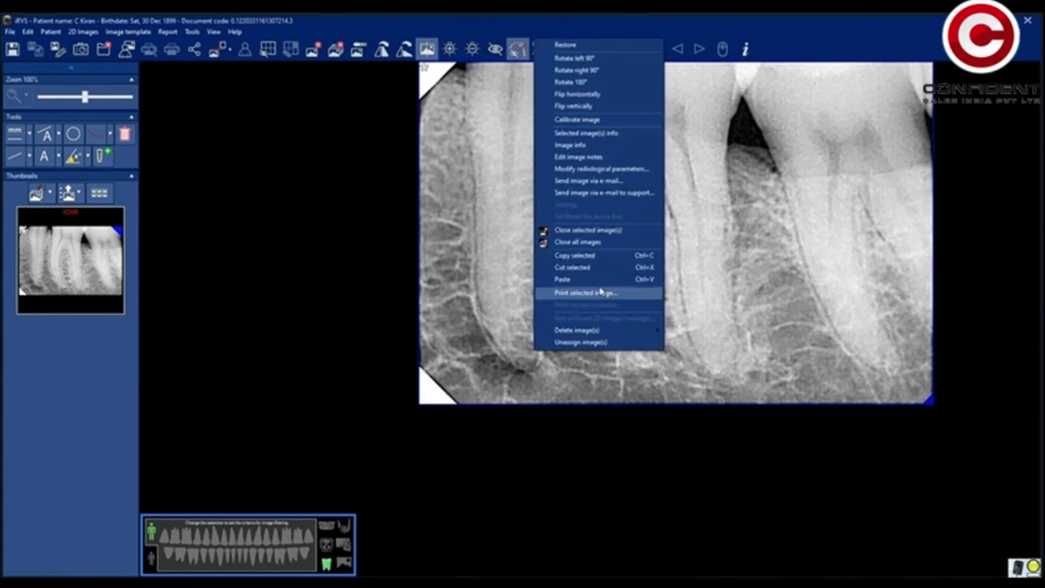
click(592, 158)
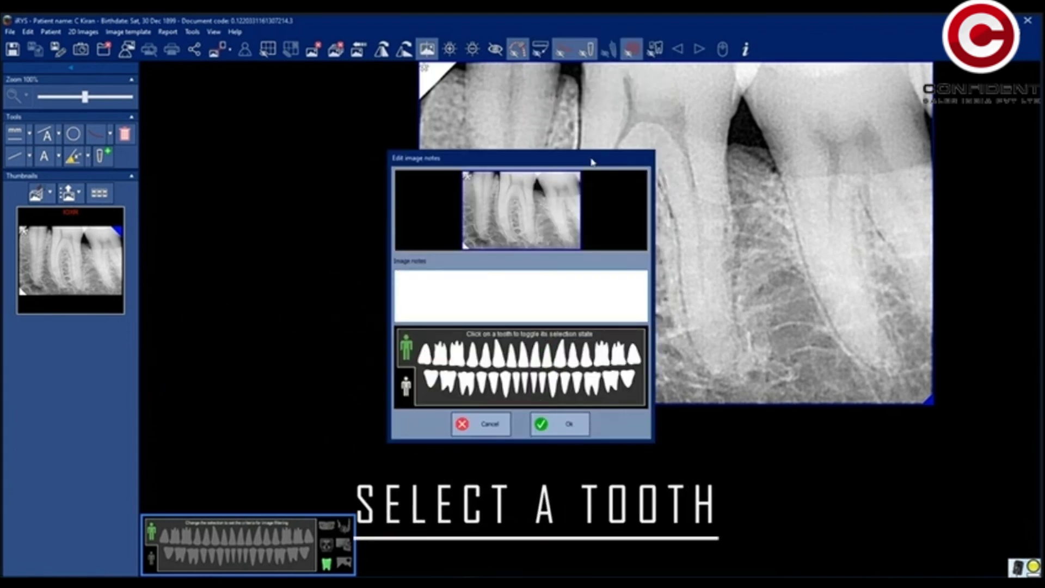
click(499, 354)
click(559, 425)
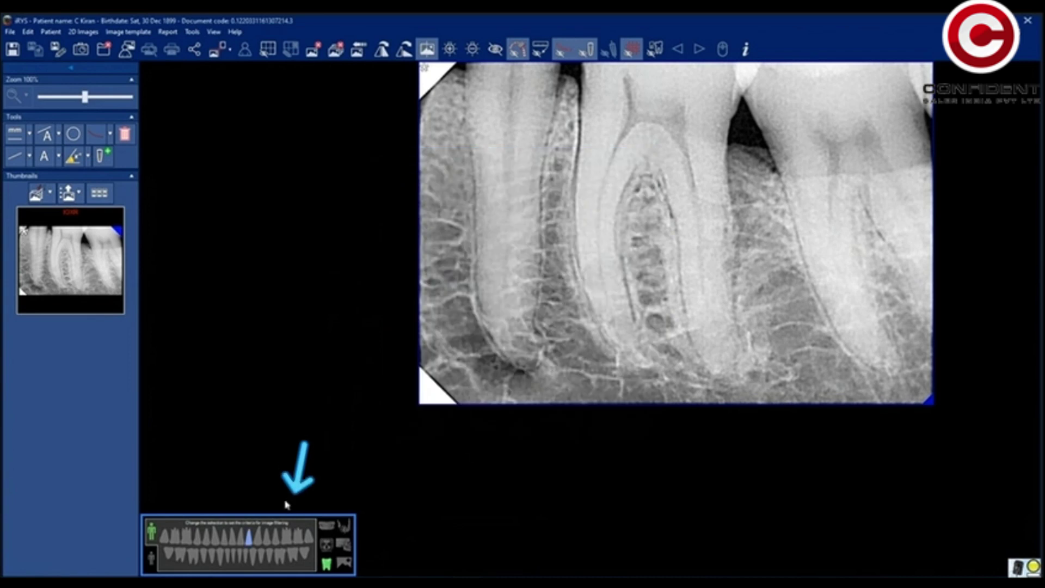
Close all open images and reopen the X-ray in the workspace from its thumbnail.
click(335, 50)
double_click(91, 268)
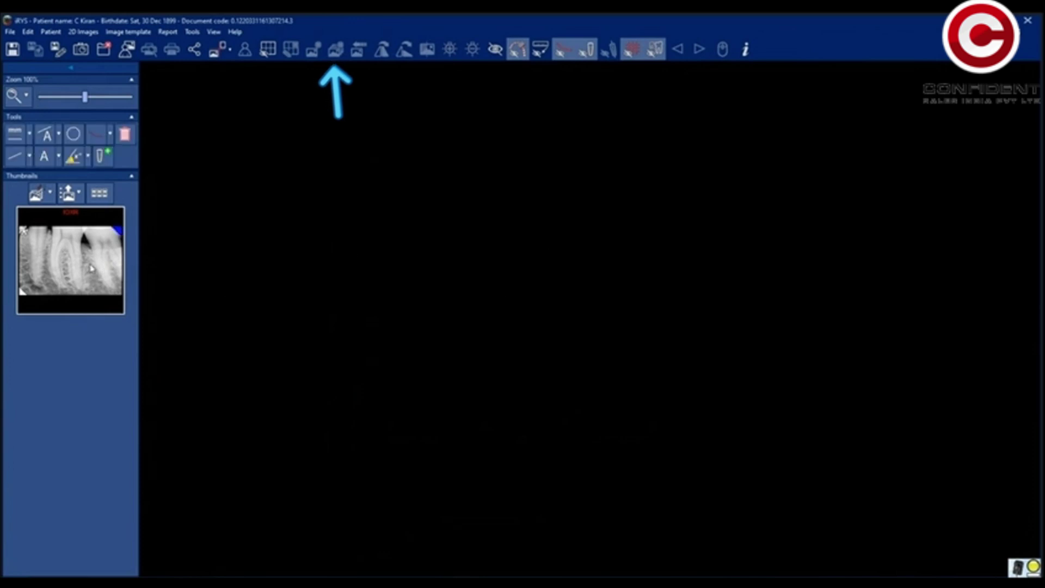
drag(322, 117, 454, 152)
drag(547, 161, 590, 155)
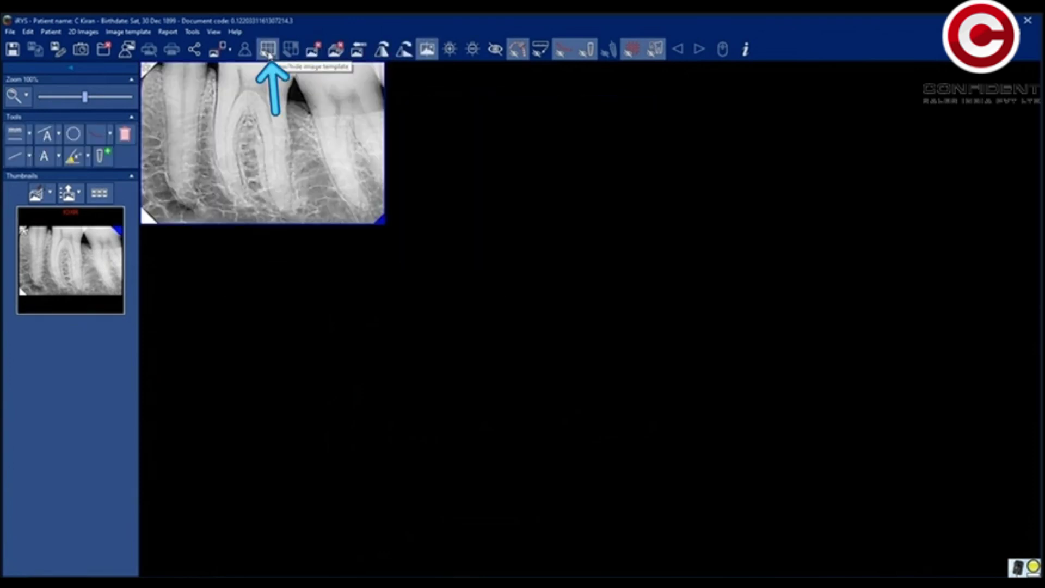
Compare the factory image templates and load "4 images 4VBW#2".
click(268, 49)
click(380, 130)
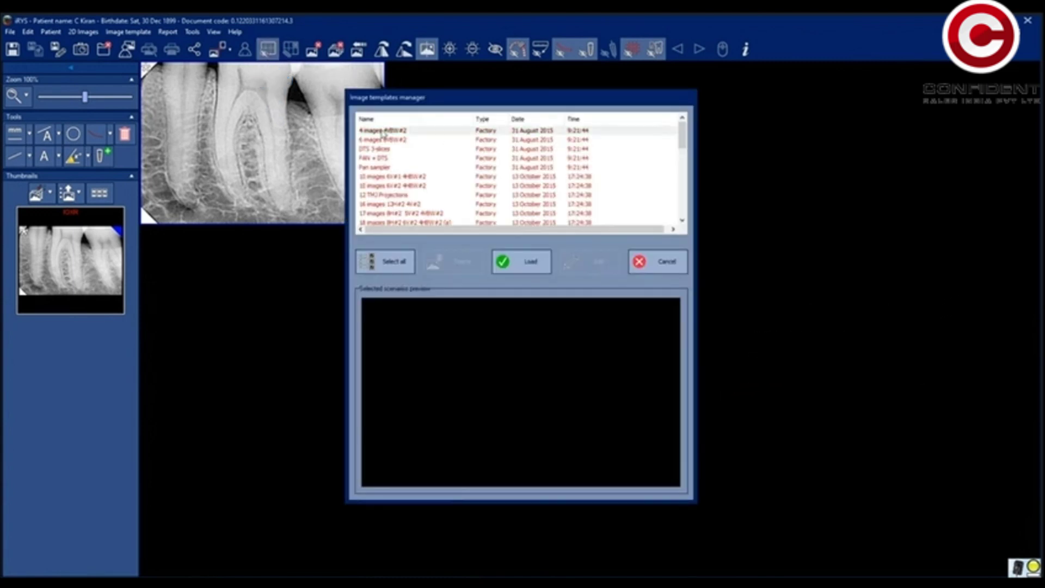
click(383, 150)
click(378, 158)
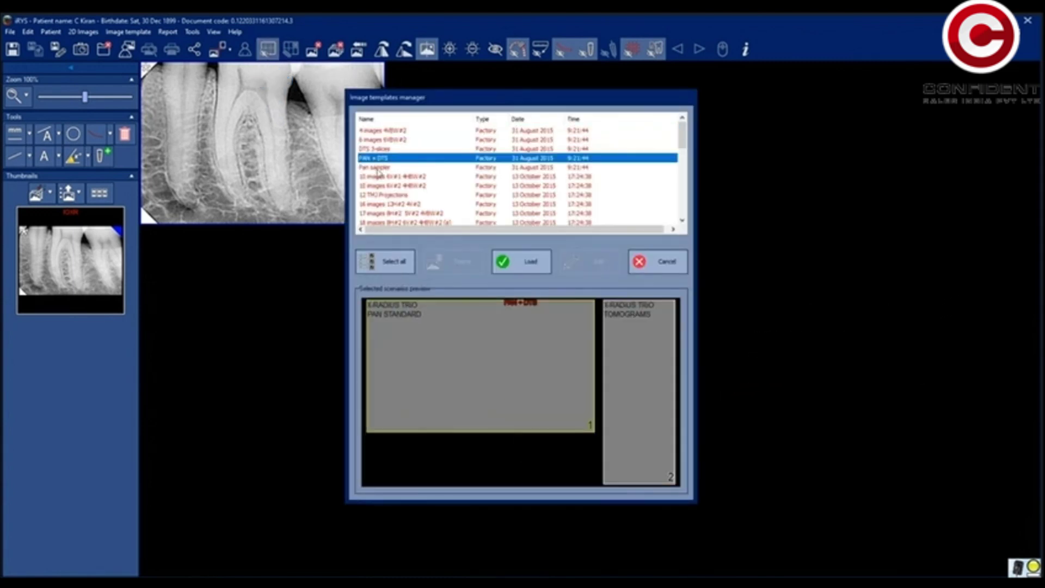
click(379, 168)
click(377, 158)
click(381, 139)
click(381, 131)
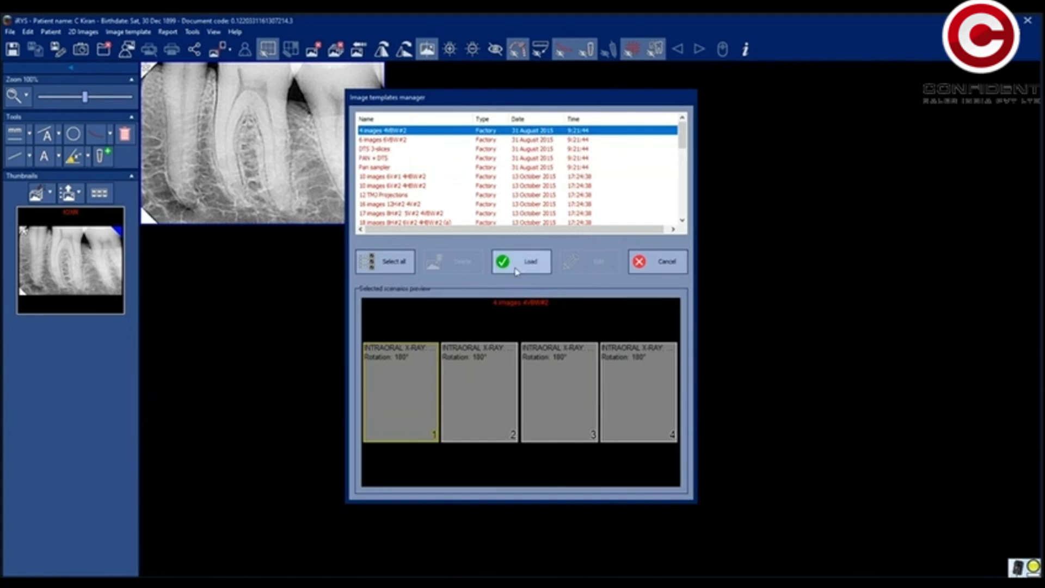
click(516, 262)
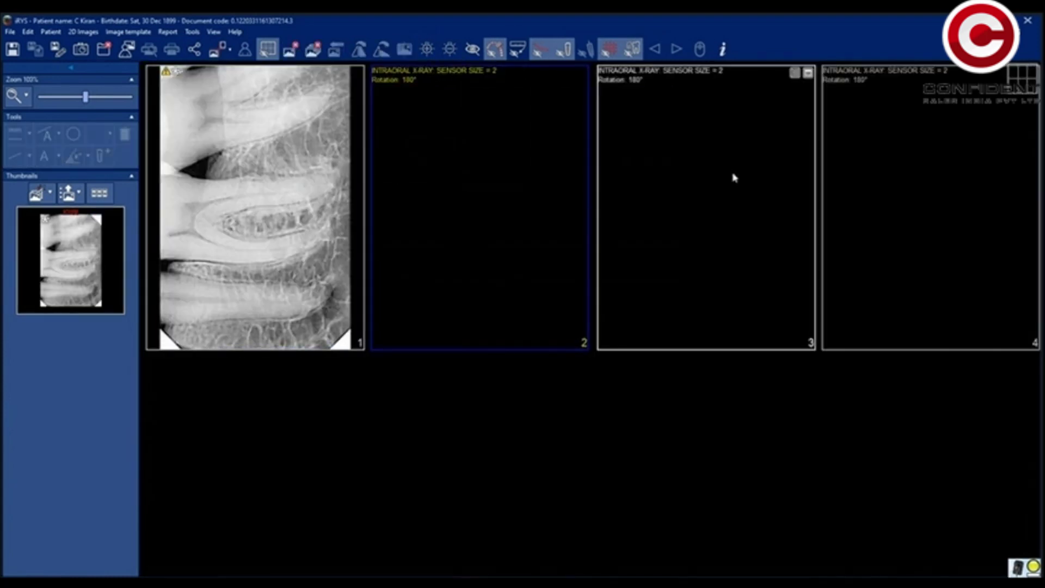
Open the selection of the patient's other documents and pick the saved intraoral X-ray.
click(127, 49)
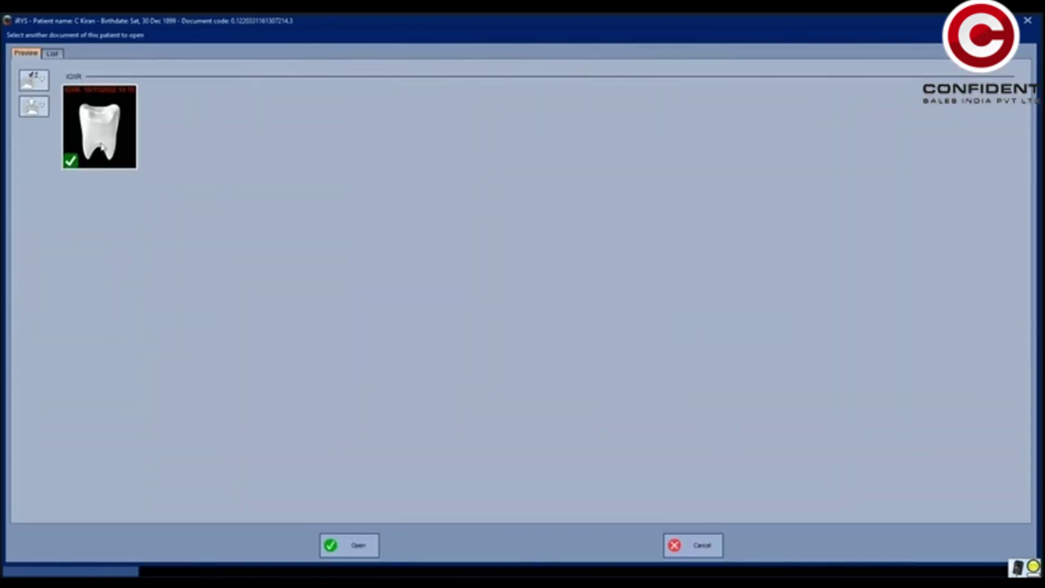
click(101, 146)
click(101, 146)
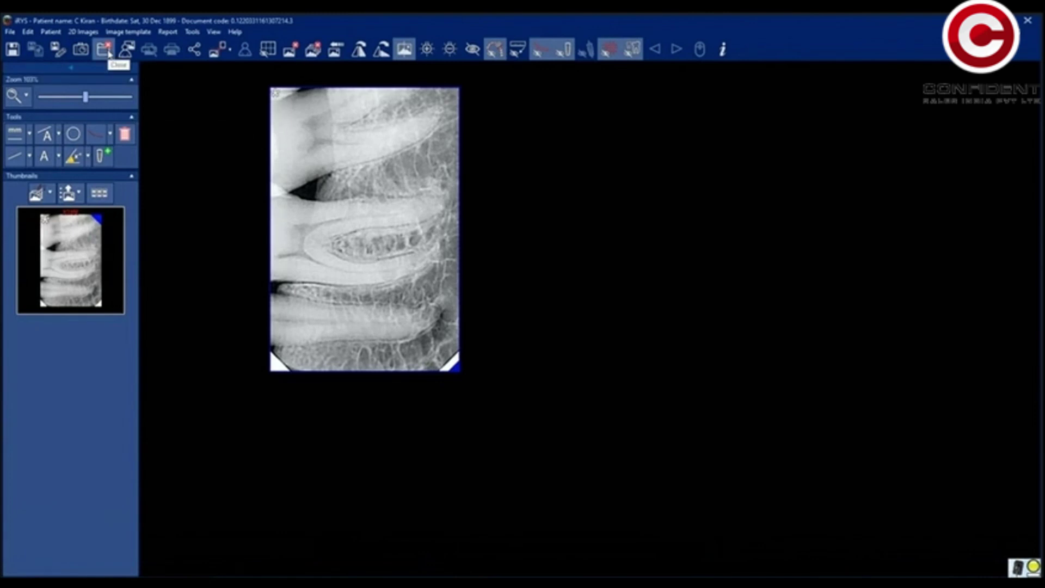
Take a screenshot of the X-ray and save it as a JPEG screen capture in the Documents folder.
click(80, 49)
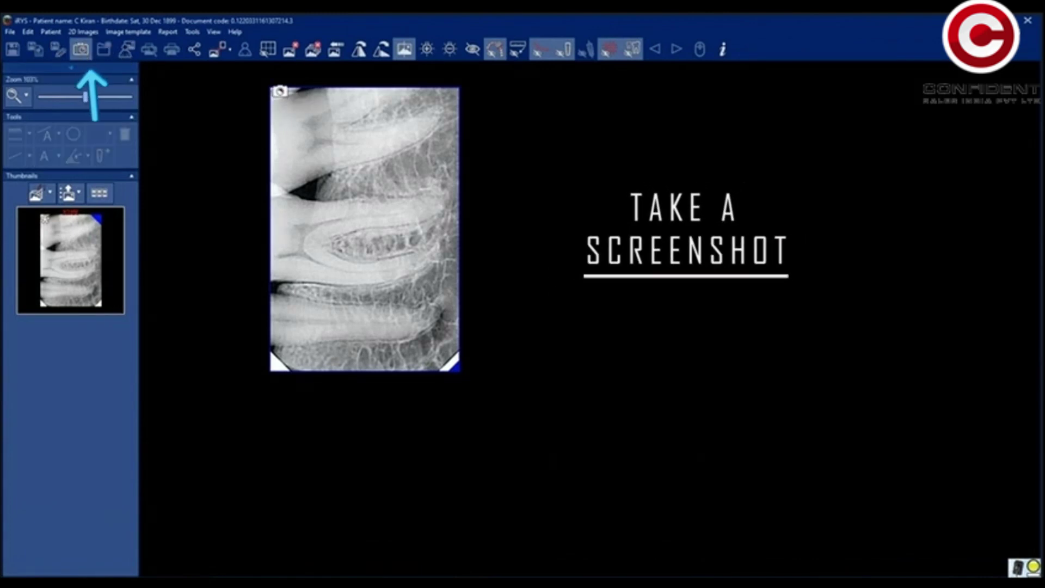
click(583, 432)
click(578, 446)
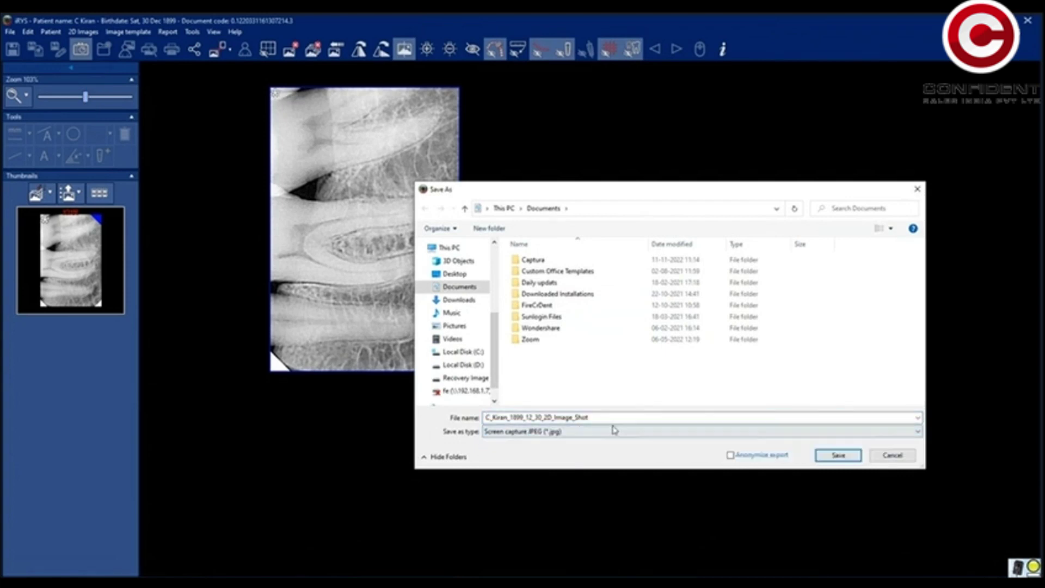
click(839, 457)
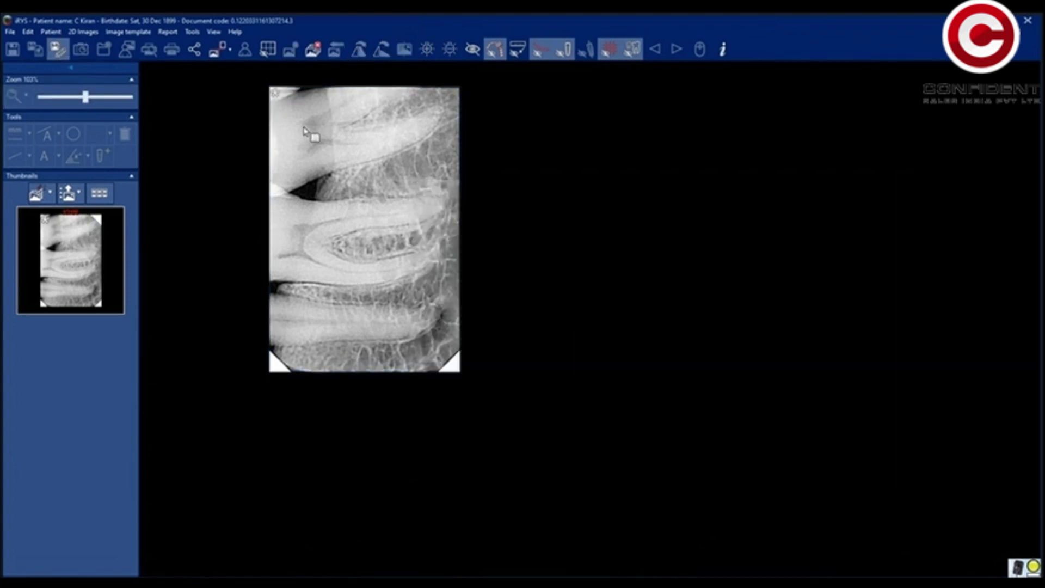
Open the export dialog for the X-ray and review the available file formats.
click(58, 49)
click(594, 430)
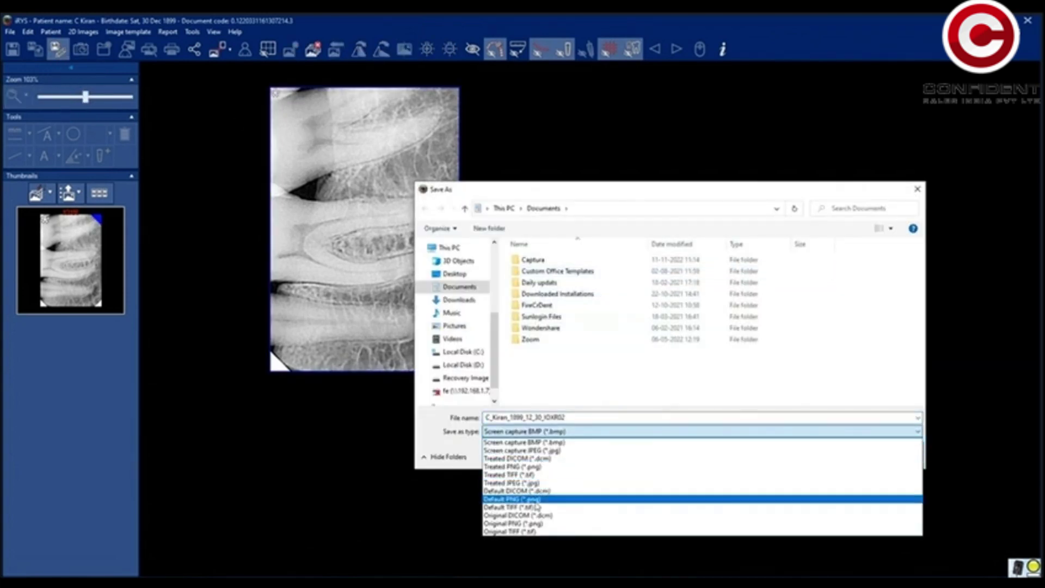
click(607, 394)
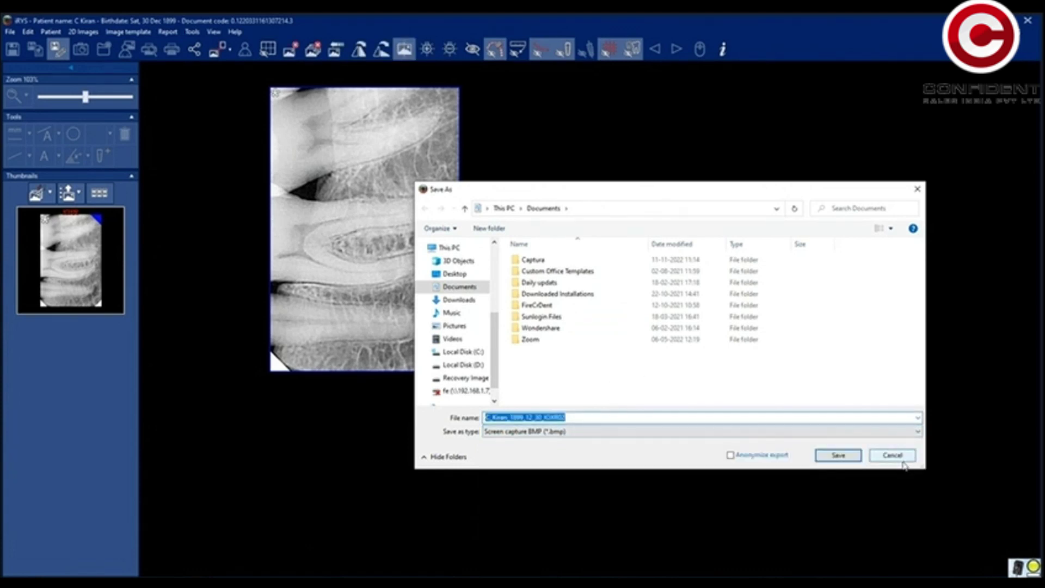
click(839, 456)
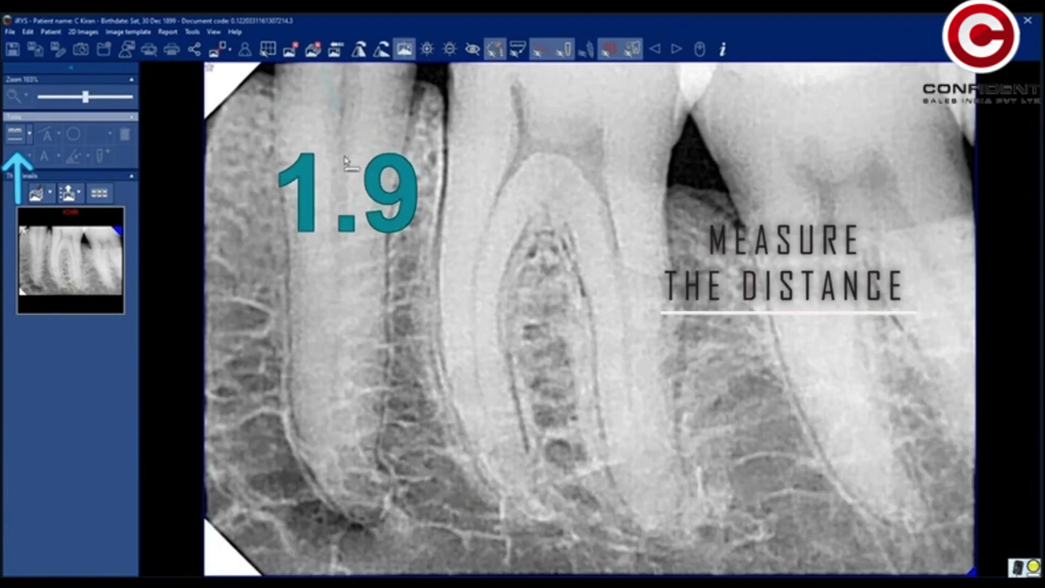
Measure the length of the leftmost tooth's root and restyle the measurement with a smaller font and capped line ends.
drag(345, 162, 354, 514)
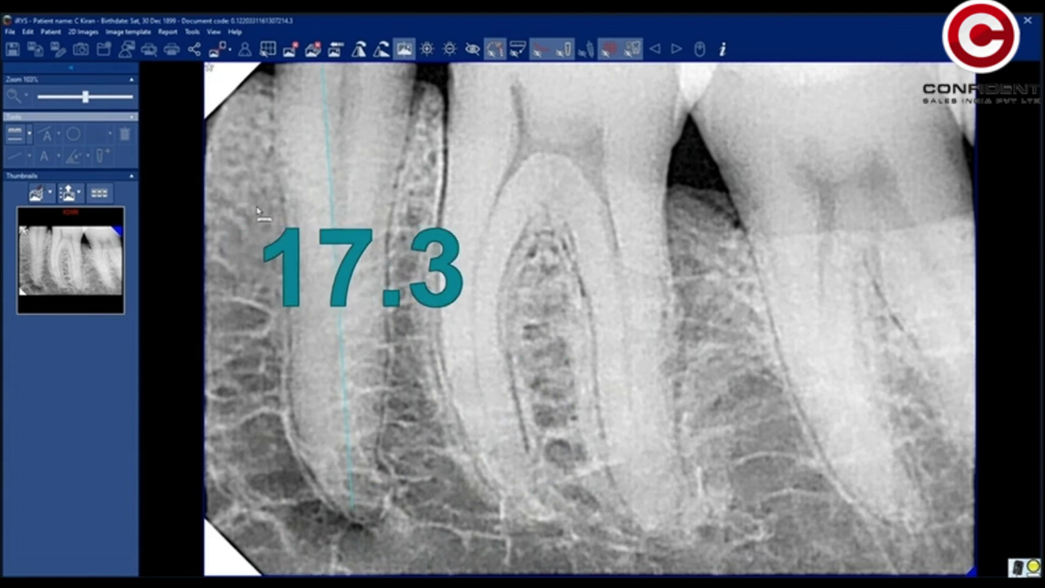
double_click(338, 248)
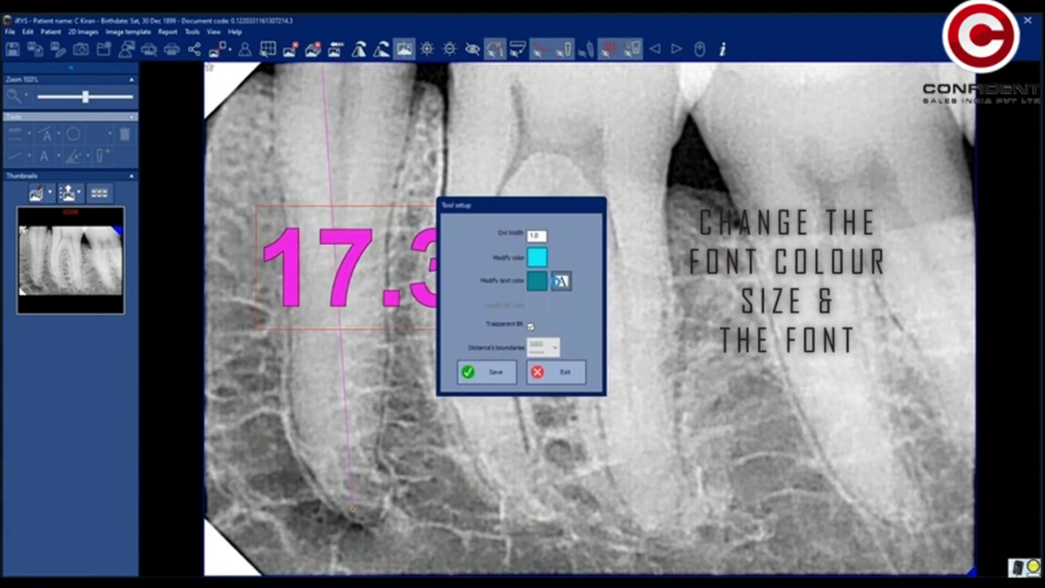
click(556, 281)
click(610, 237)
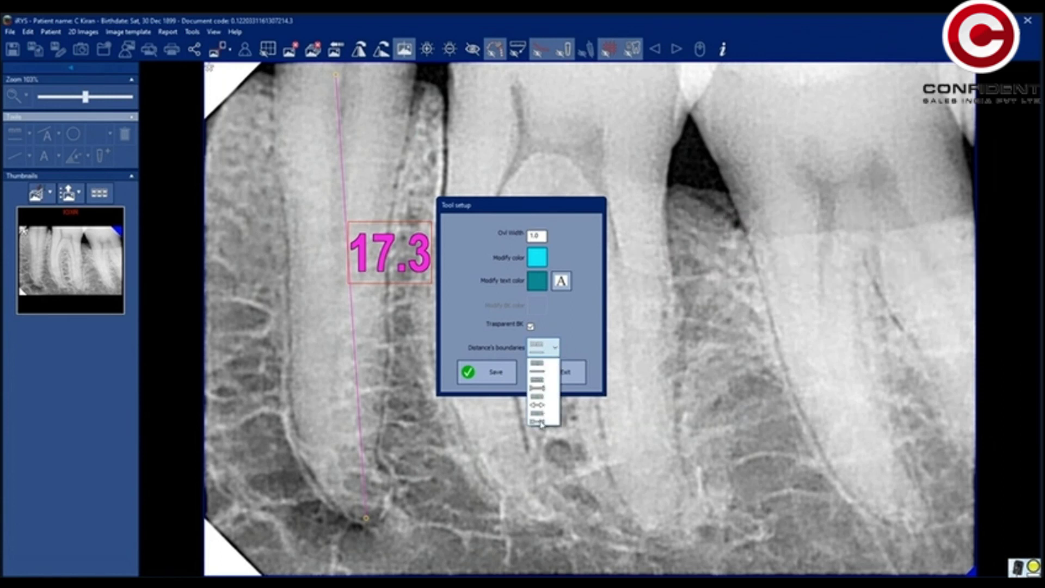
click(546, 381)
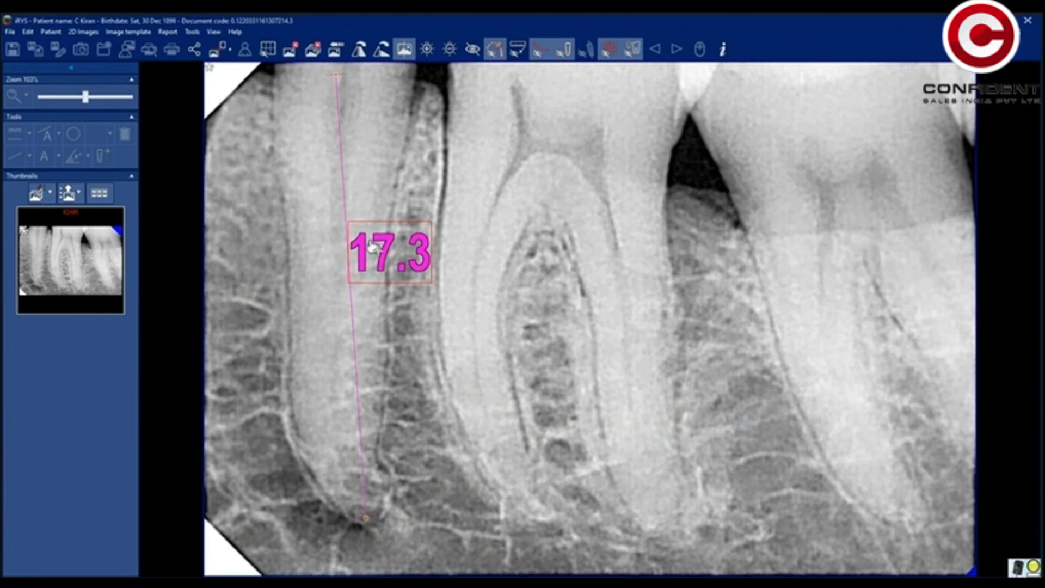
click(386, 261)
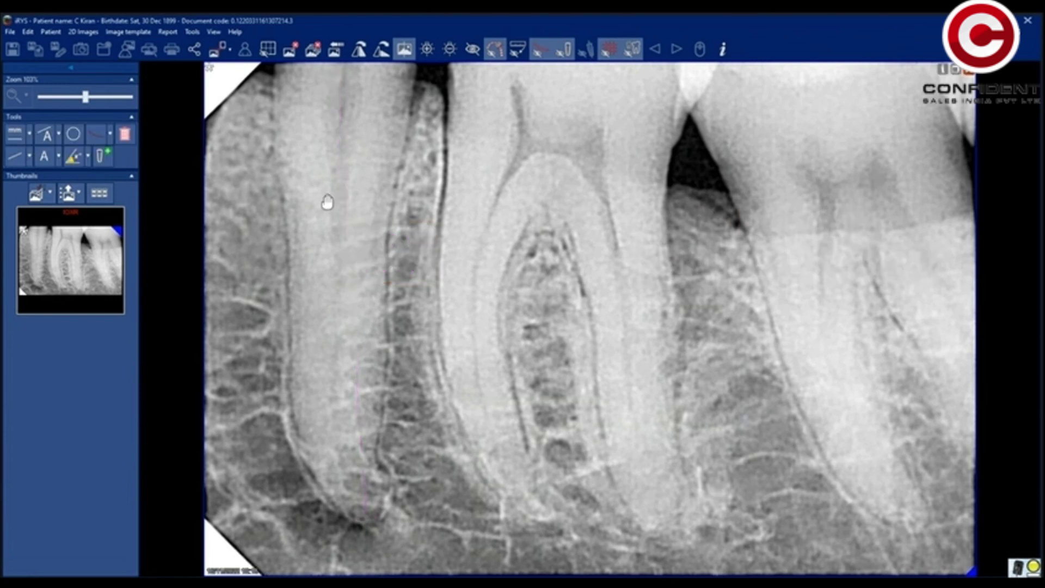
Draw a circle on the X-ray, shrink it and place it over the gap between the two molars.
click(71, 131)
click(506, 278)
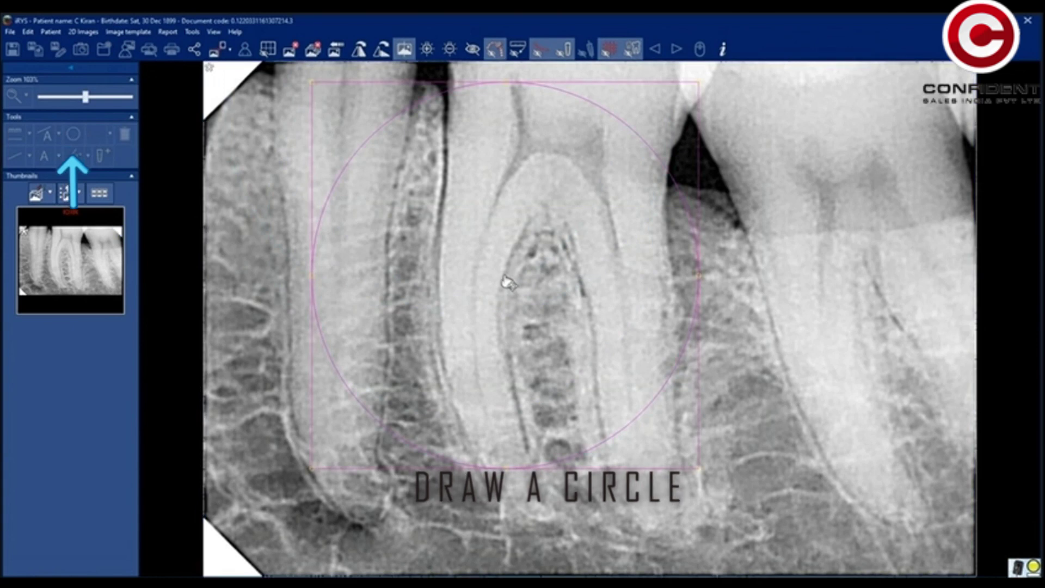
drag(311, 86, 561, 324)
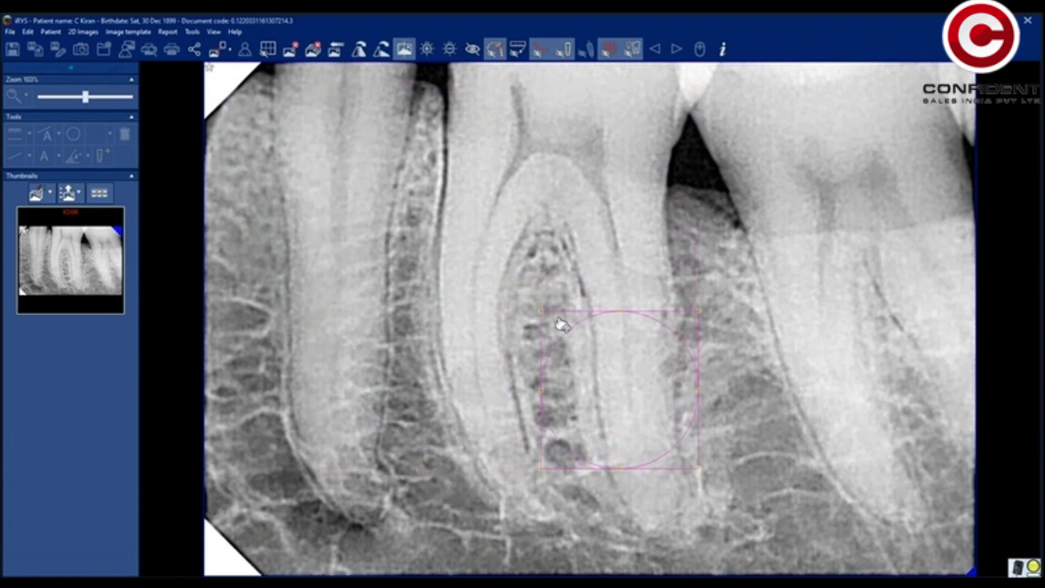
click(728, 157)
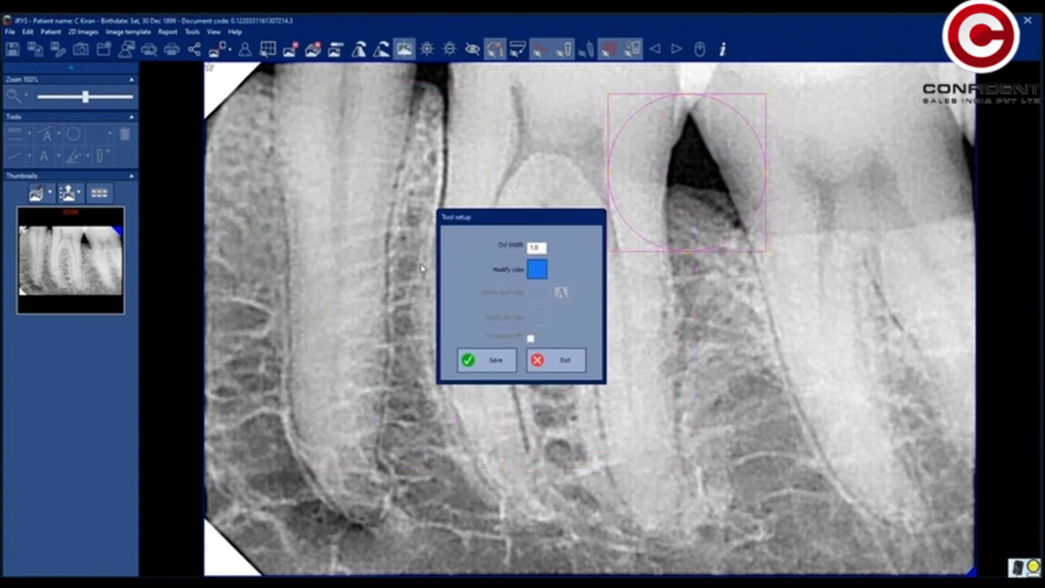
Change the circle's colour to yellow and save the setting.
click(539, 271)
click(425, 251)
click(420, 373)
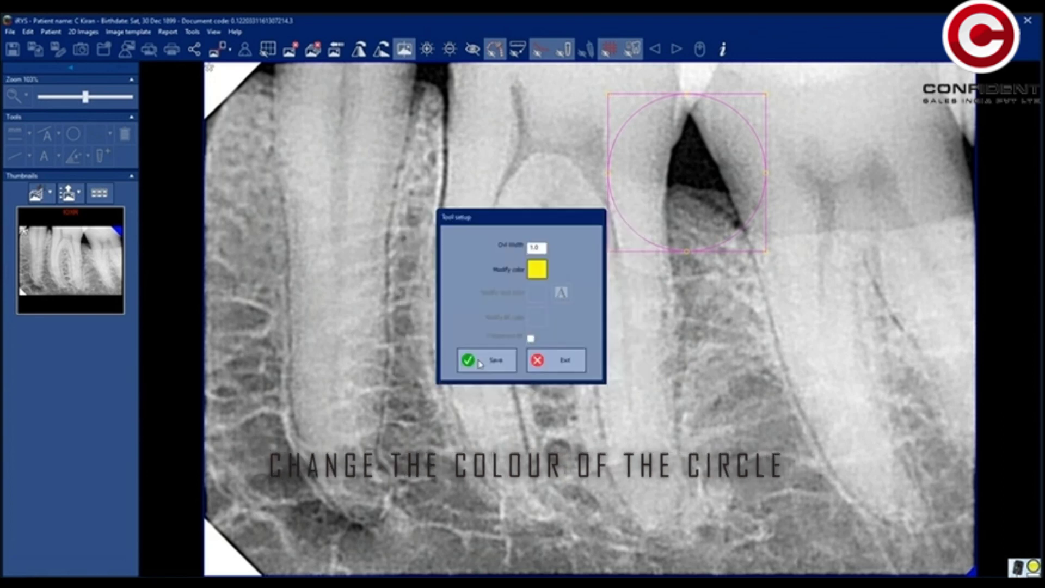
click(485, 356)
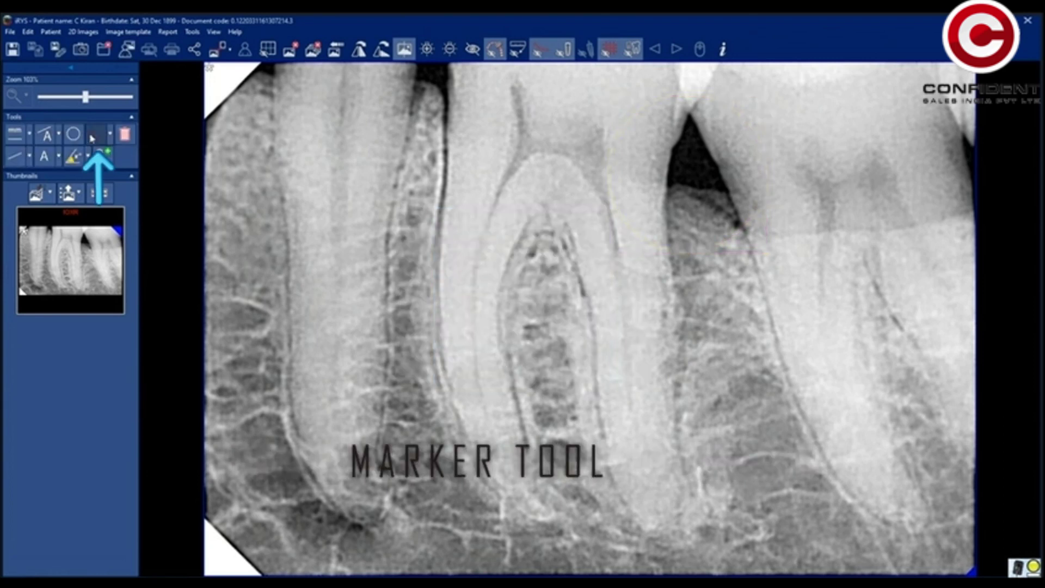
Draw a diagonal red marker line across the teeth, open its marker setup, and delete the line.
click(91, 137)
drag(308, 113, 903, 510)
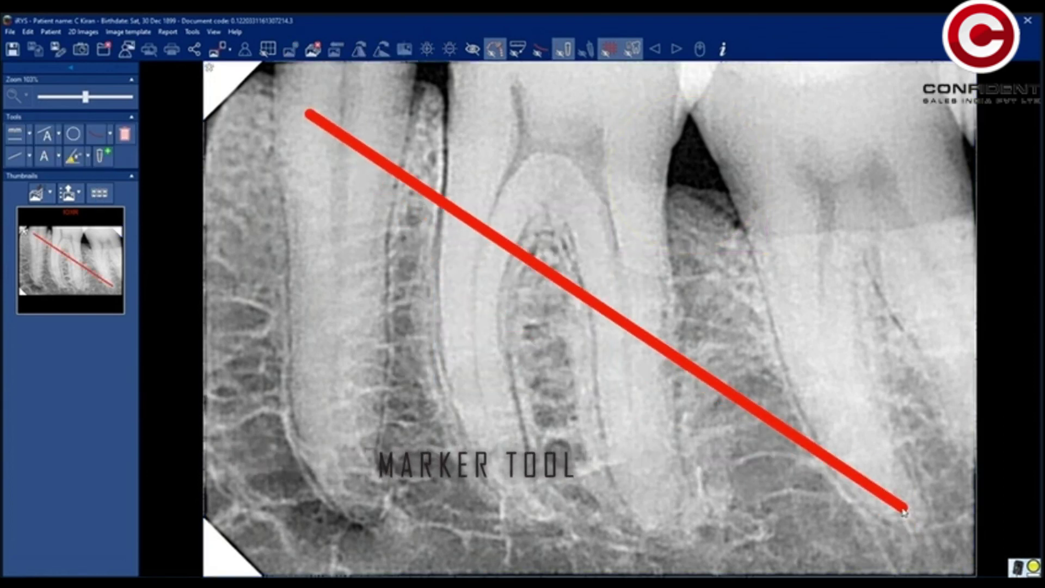
double_click(491, 233)
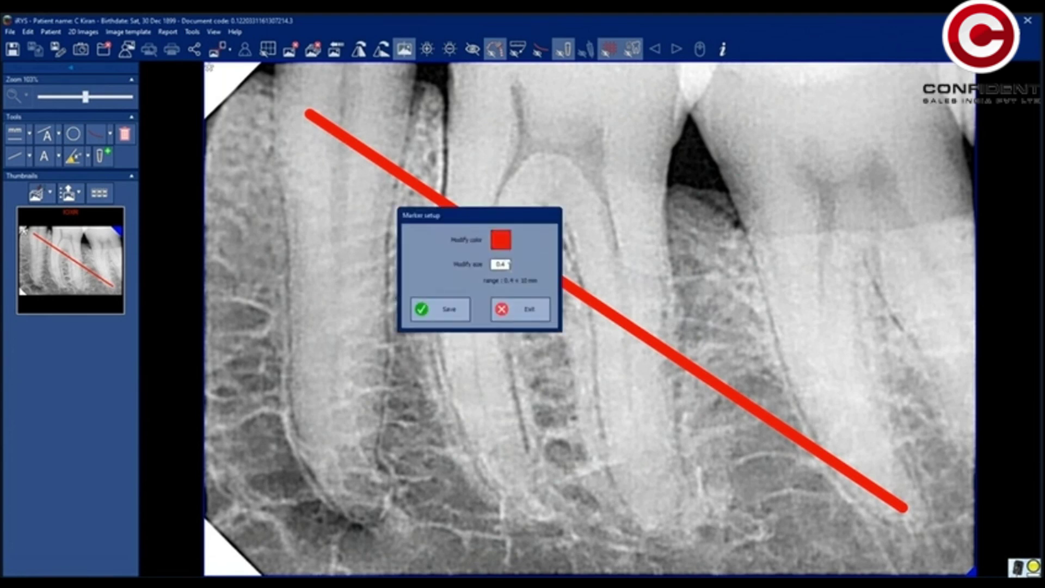
click(131, 136)
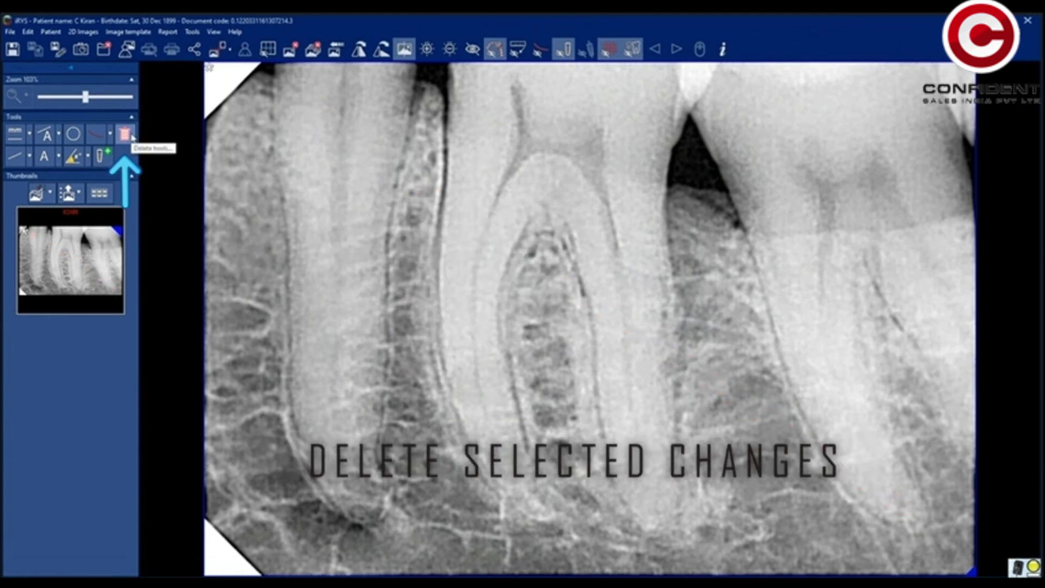
Draw a straight line beside the leftmost root and delete it.
click(17, 158)
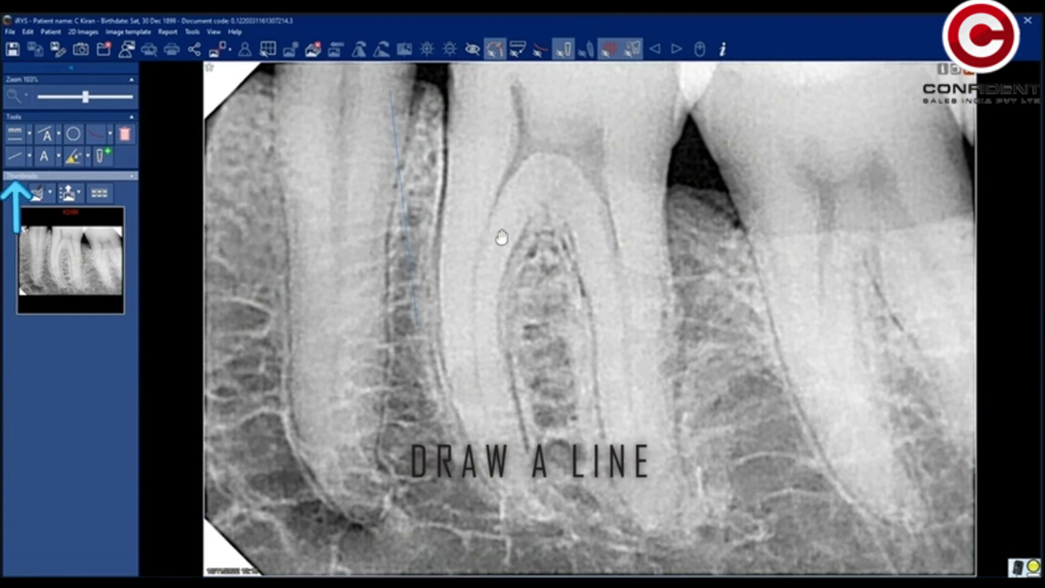
right_click(406, 218)
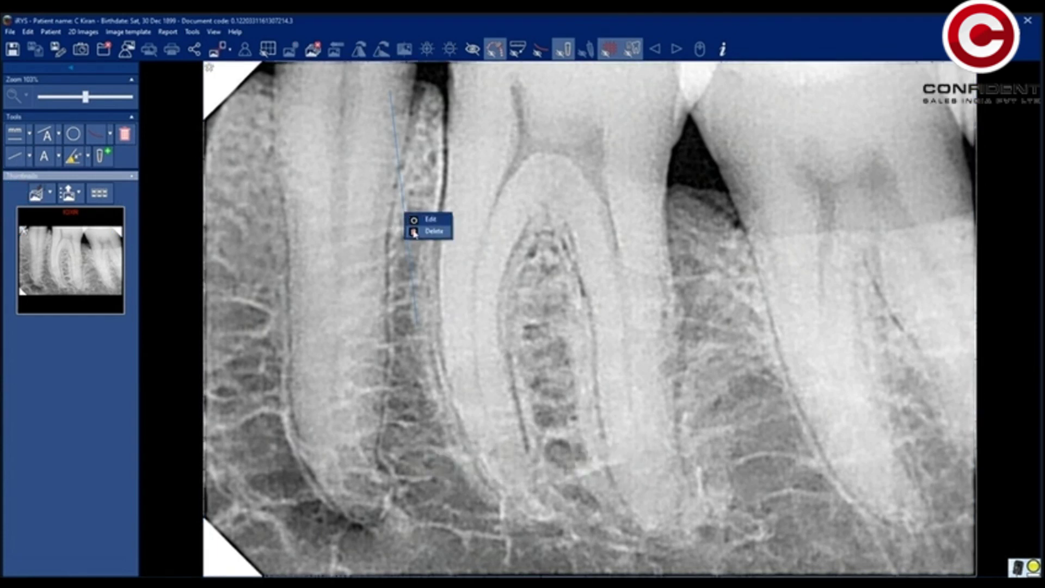
click(413, 232)
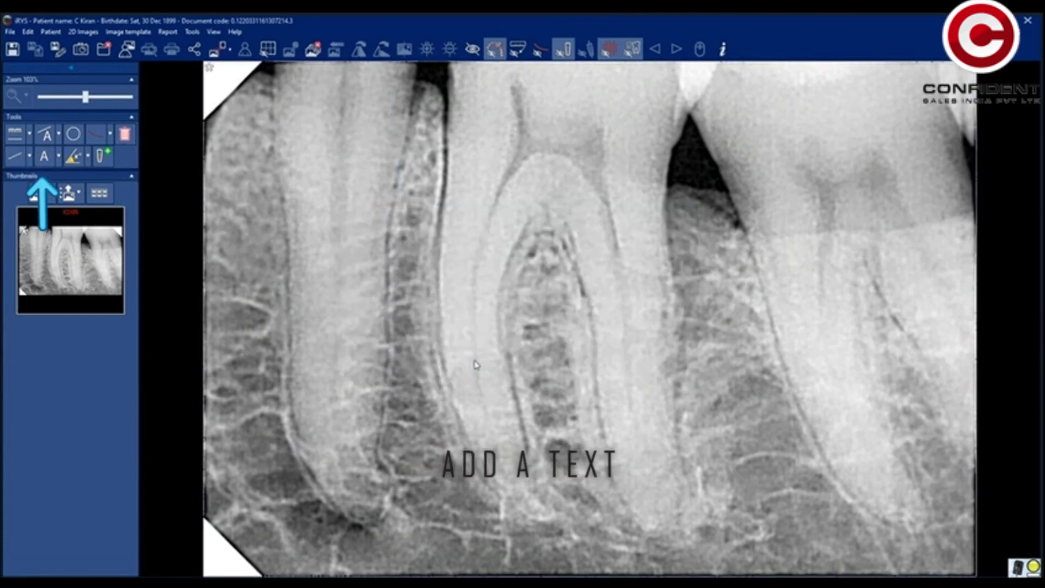
Place a text annotation on the middle tooth and set its font size to 7 in the text editor.
click(467, 297)
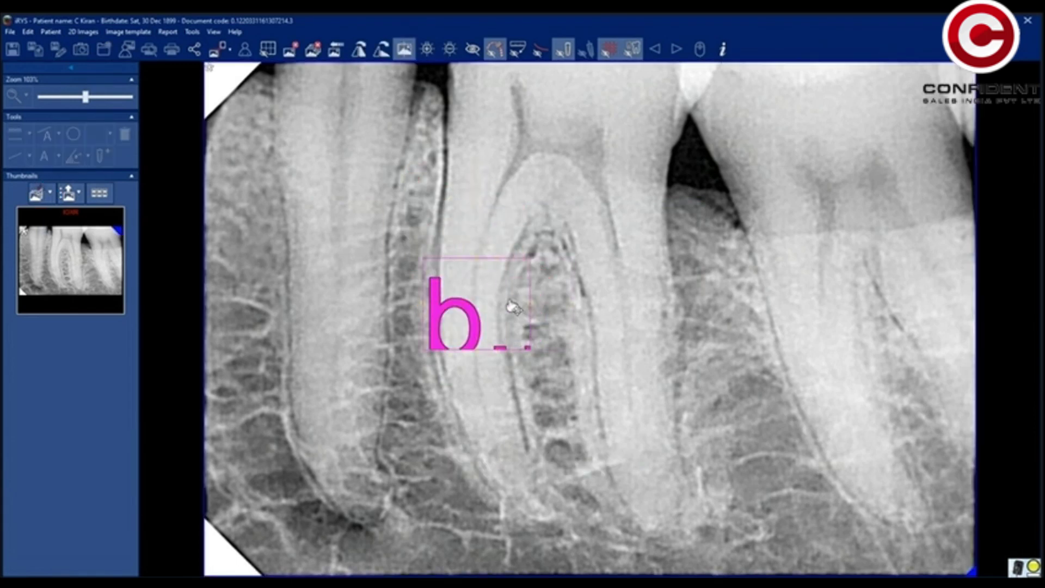
right_click(462, 285)
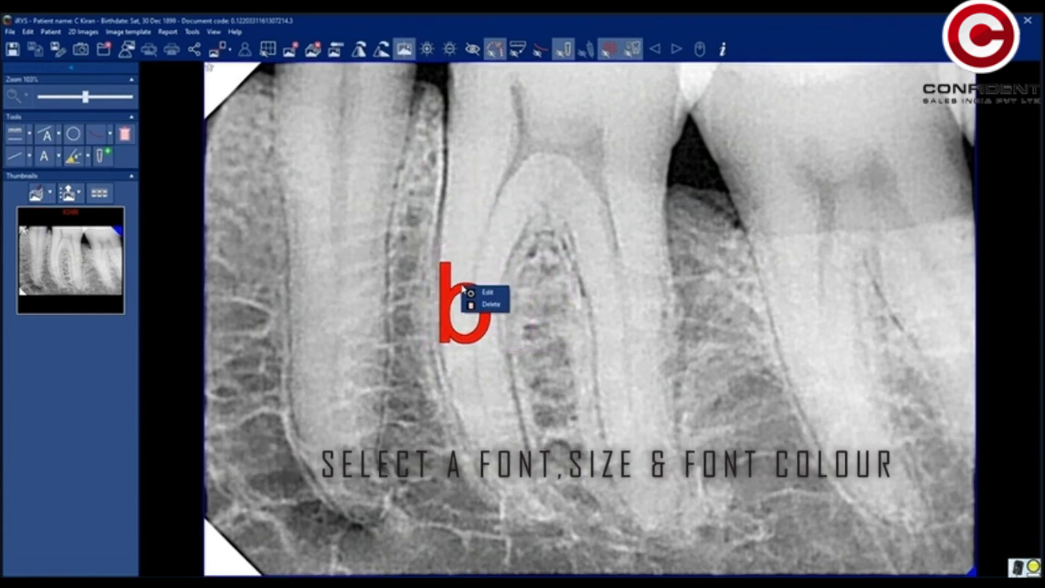
click(479, 290)
click(468, 236)
click(461, 248)
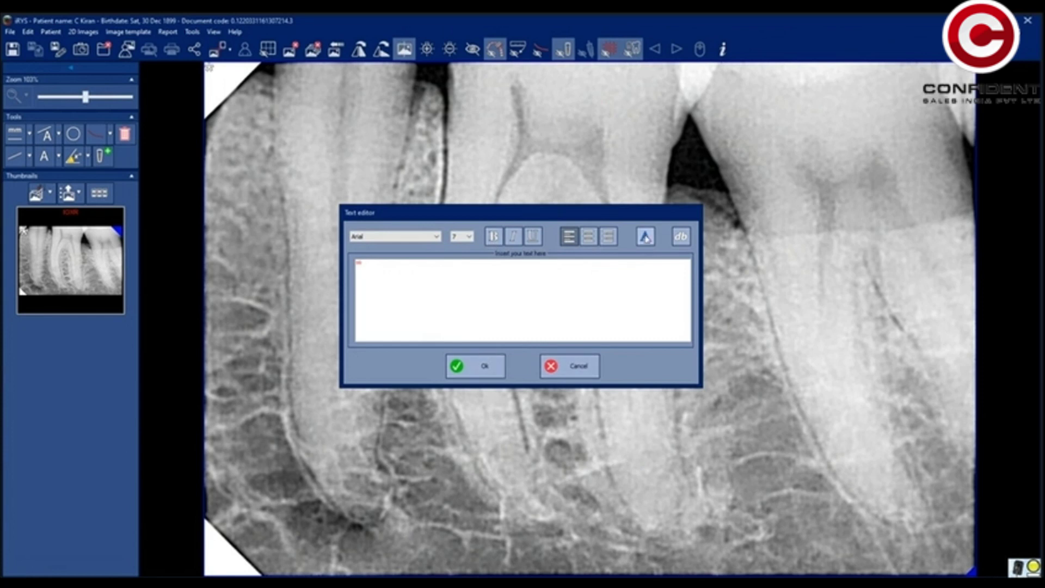
click(482, 367)
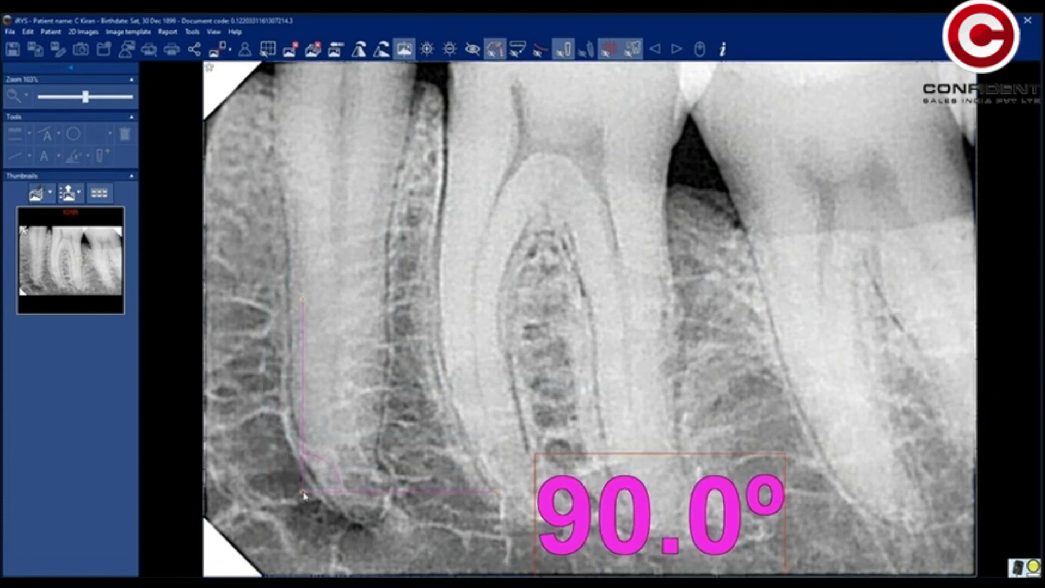
Measure an angle at the tip of the leftmost root and apply the Arial Narrow Bold font to its label.
drag(342, 297, 419, 303)
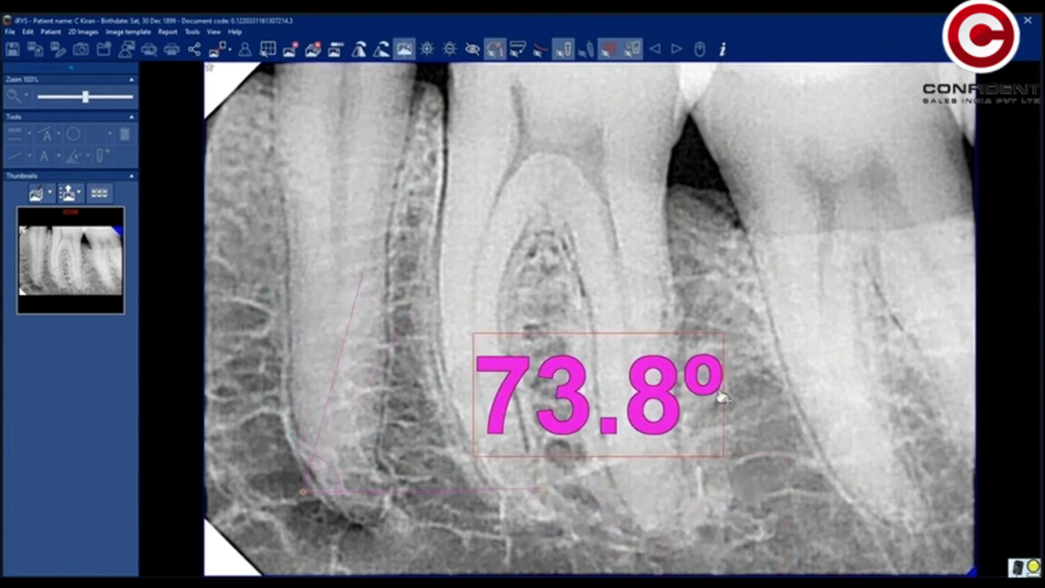
click(718, 345)
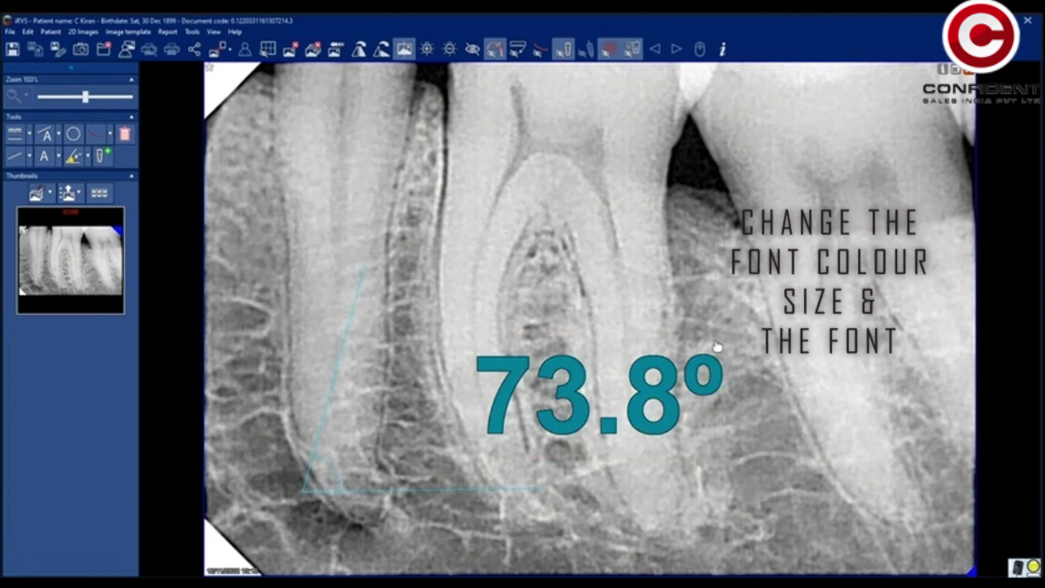
right_click(669, 394)
click(692, 402)
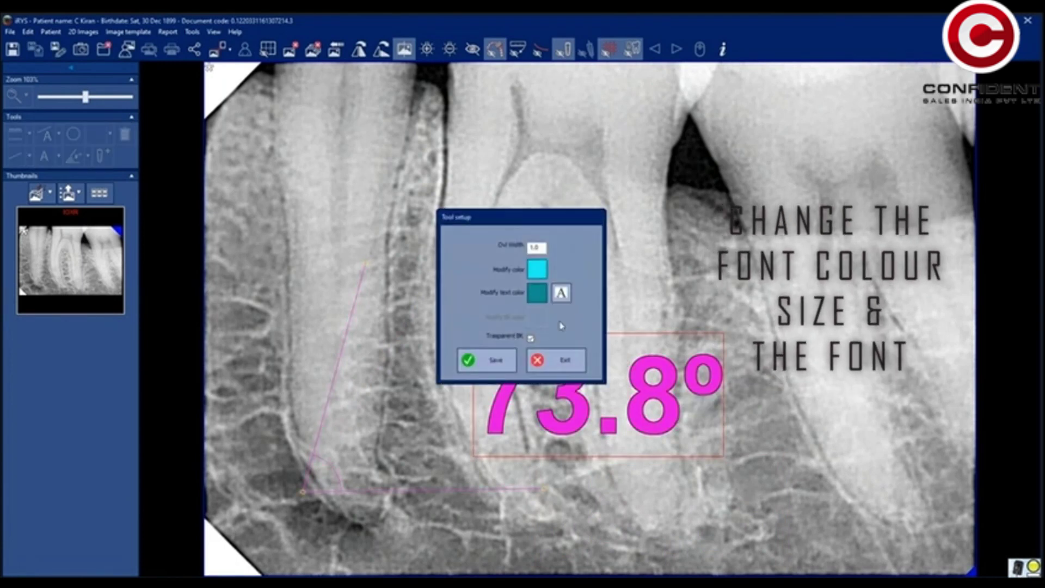
click(561, 293)
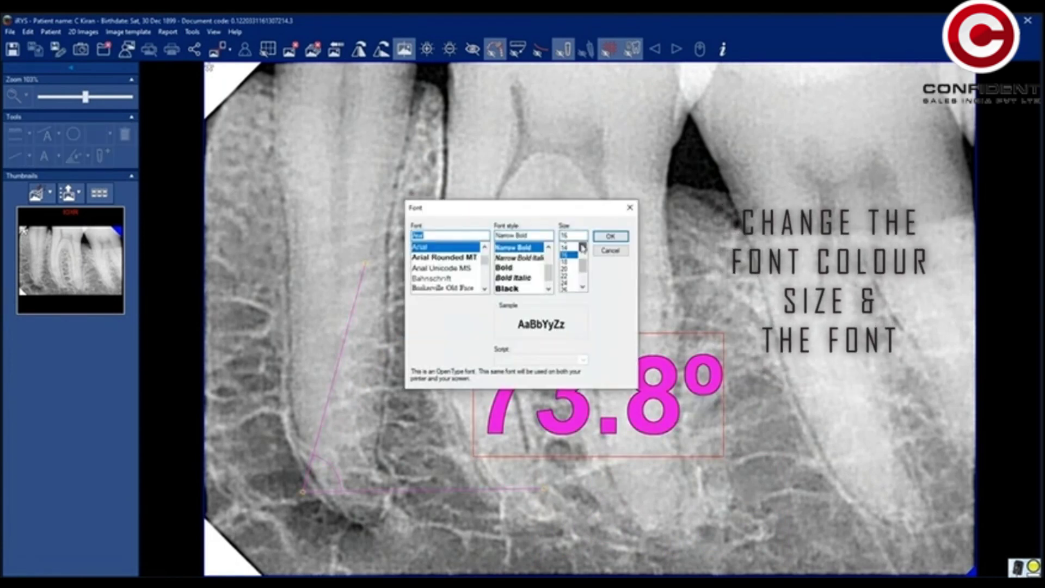
click(610, 236)
click(481, 362)
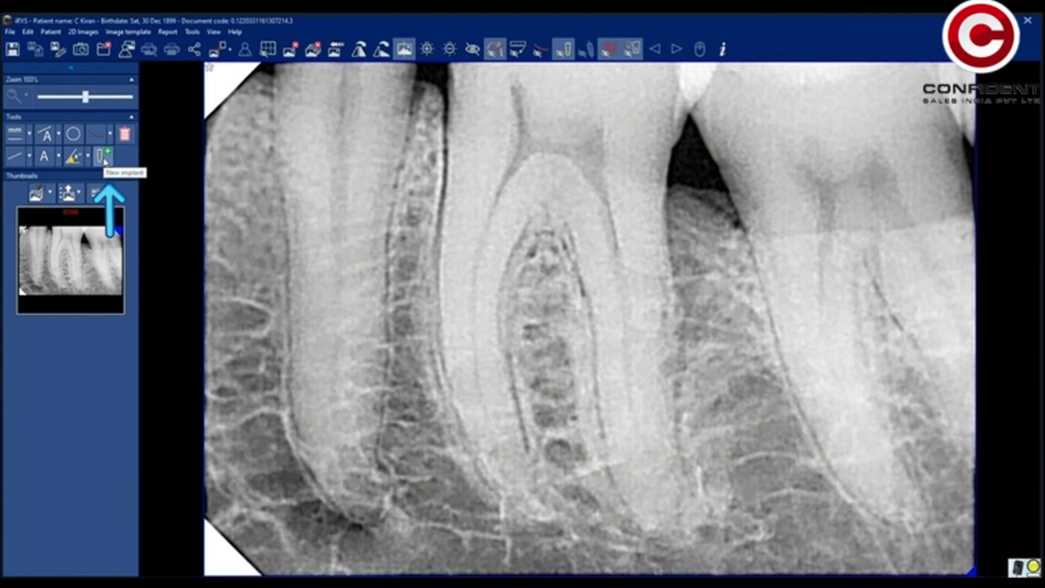
Add a new implant to the X-ray, comparing manufacturers' models and choosing the Camlog SCREW-LINE, Promote with 13.00 height.
click(104, 159)
click(546, 319)
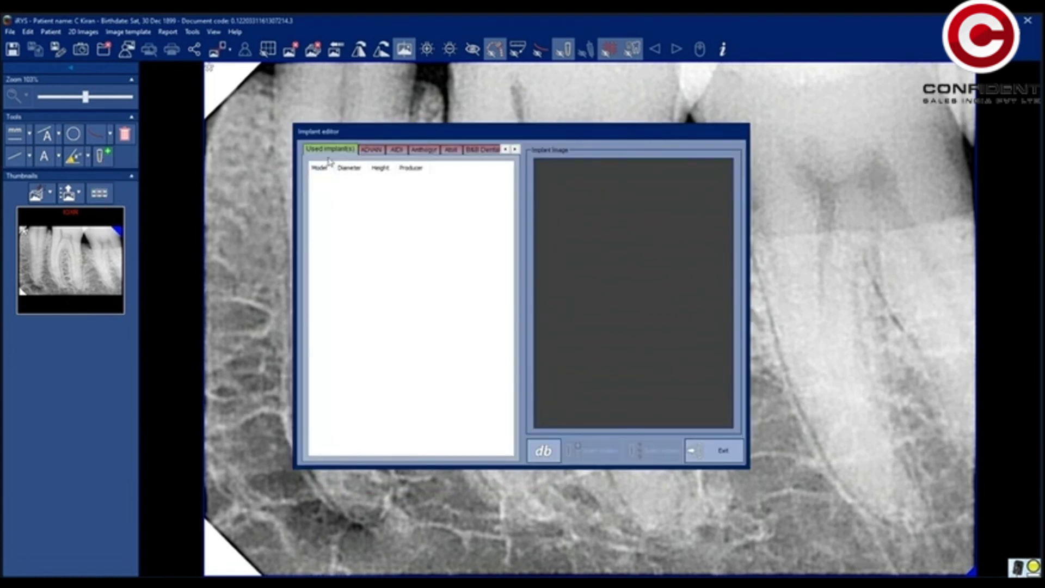
click(365, 152)
drag(346, 203, 349, 276)
key(Down)
key(Down)
key(Down)
key(Down)
key(Down)
key(Down)
key(Down)
key(Down)
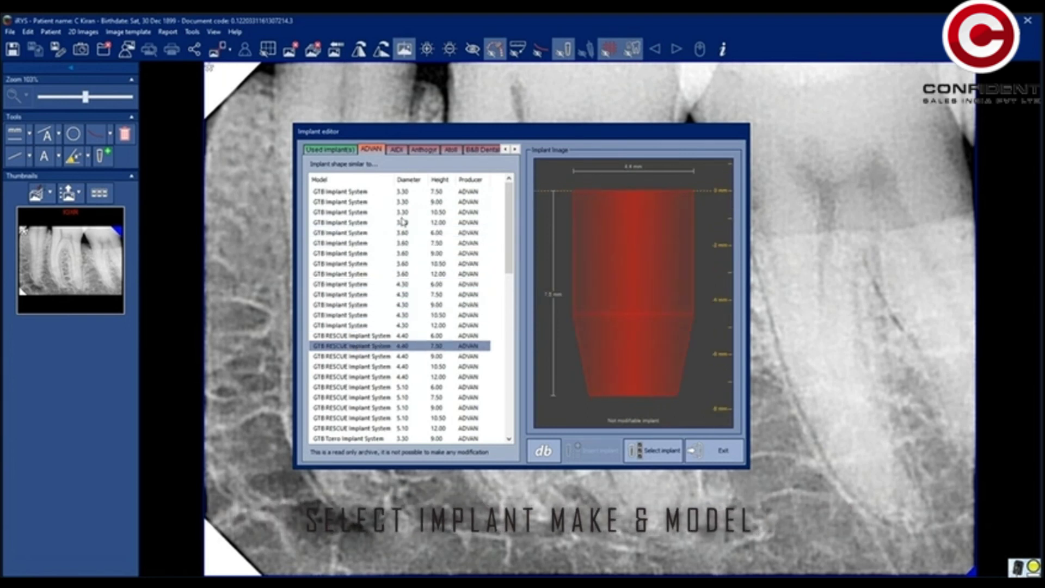
click(393, 152)
double_click(467, 203)
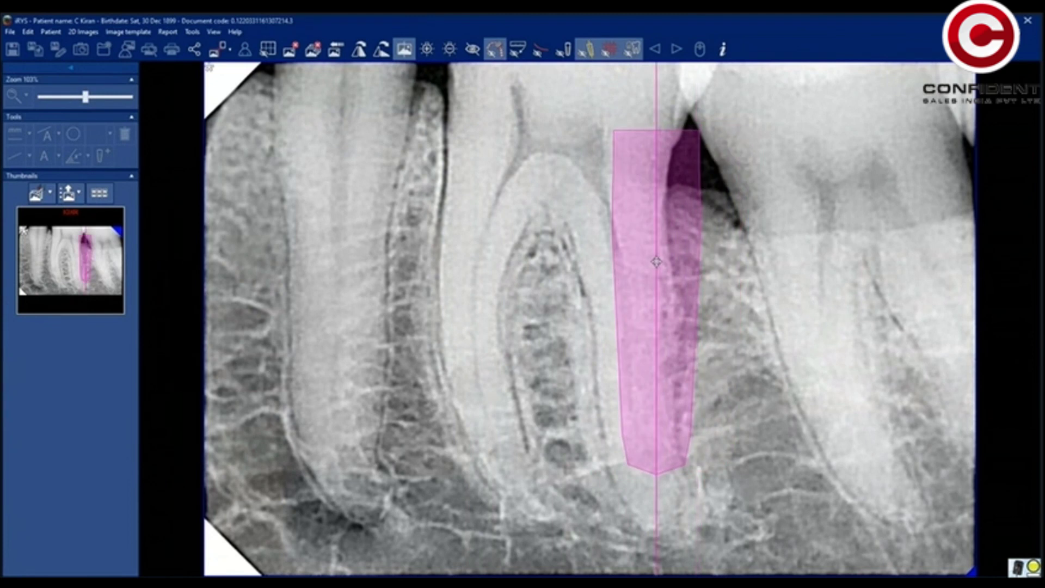
Shift the implant toward the middle molar and review its colour, position and diameter options in the implant editor.
click(643, 204)
right_click(642, 201)
click(679, 233)
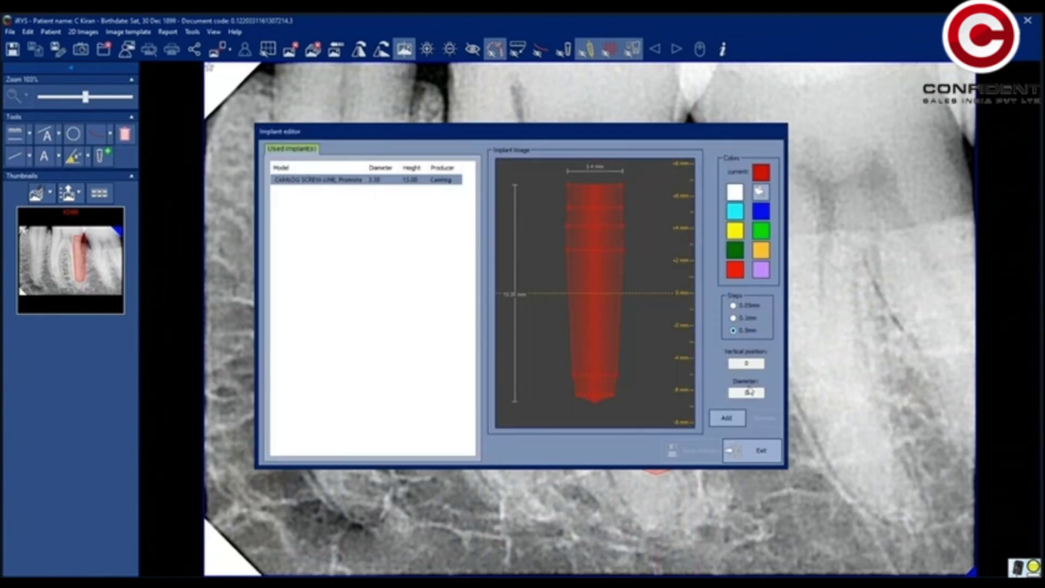
click(744, 452)
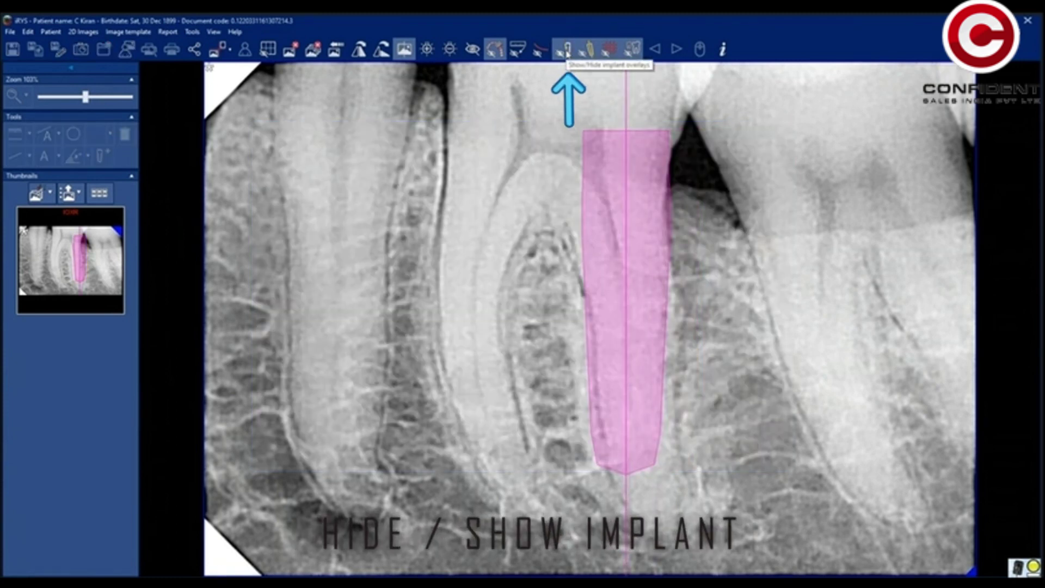
Hide and show the implant overlay, and add the implant's description label to the X-ray.
click(565, 50)
click(565, 51)
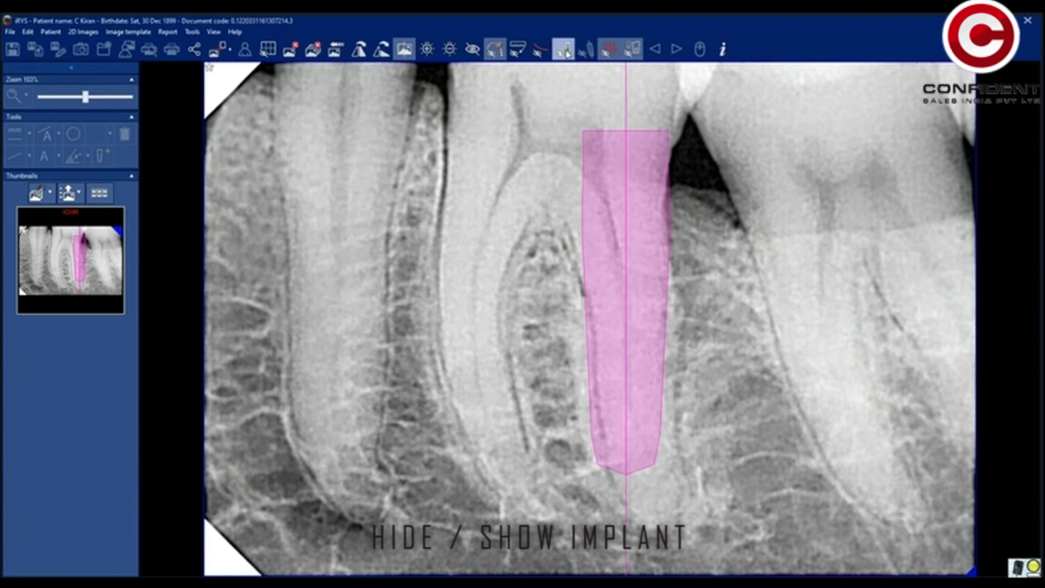
click(676, 187)
click(685, 188)
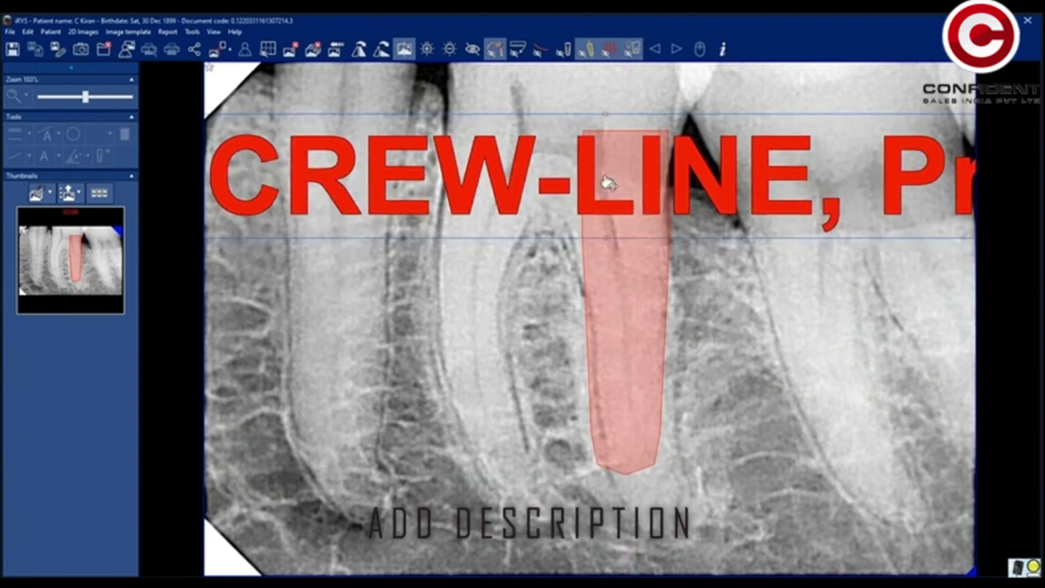
click(605, 182)
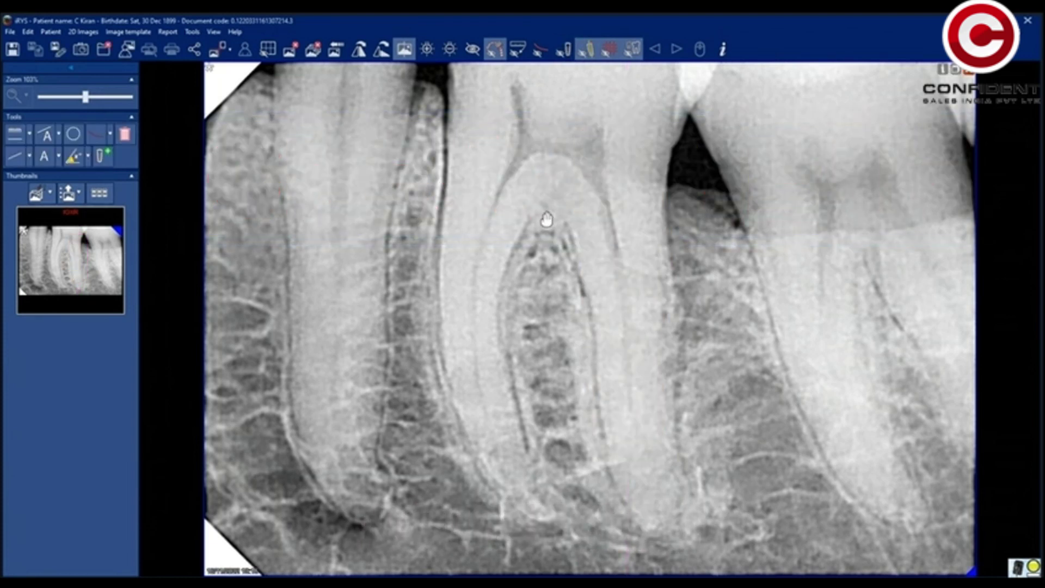
Adjust the strength of the Sharpen filter on the X-ray in the visualization window.
double_click(469, 232)
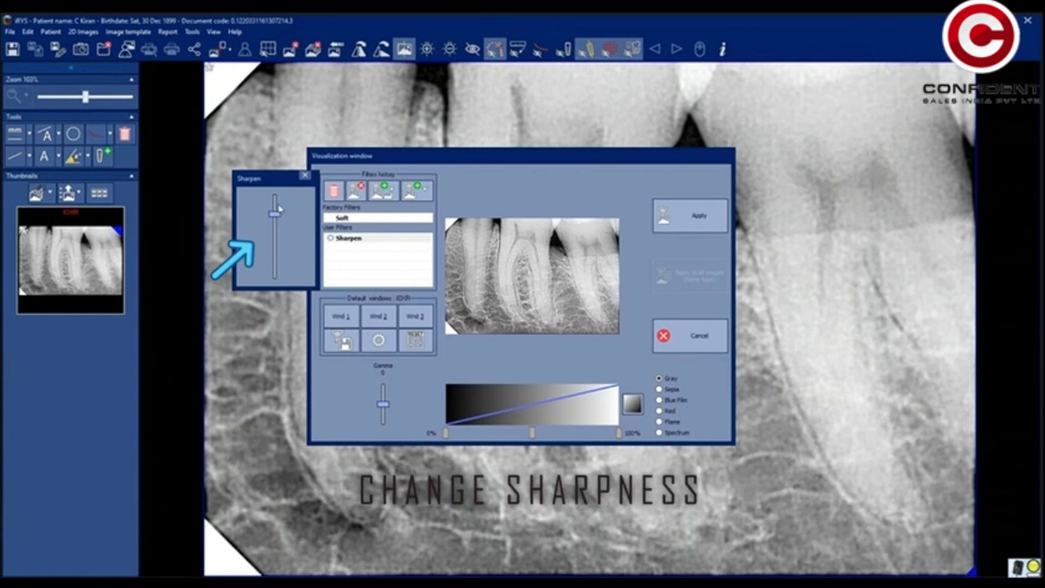
drag(274, 215, 279, 202)
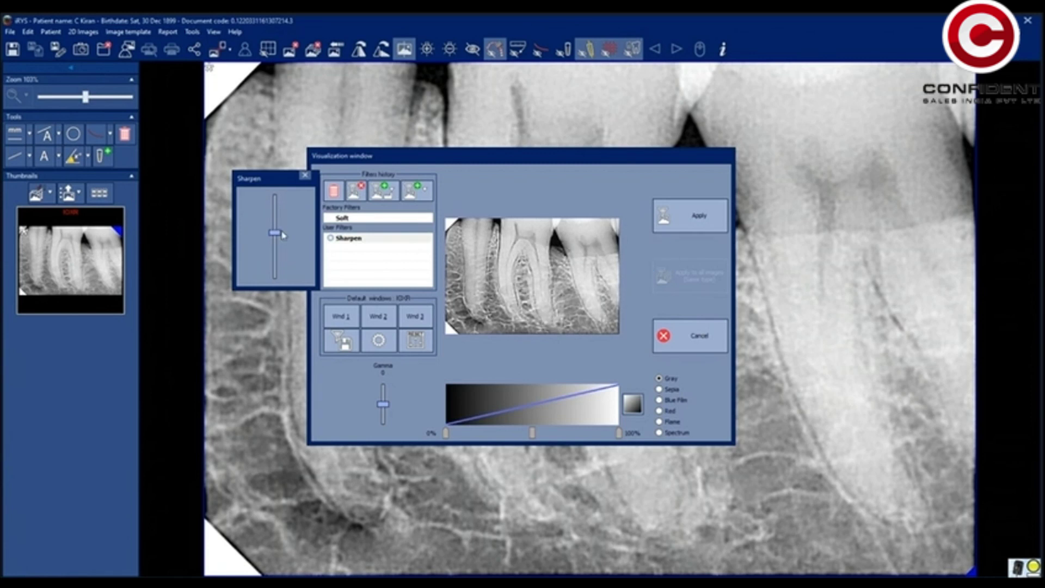
click(697, 225)
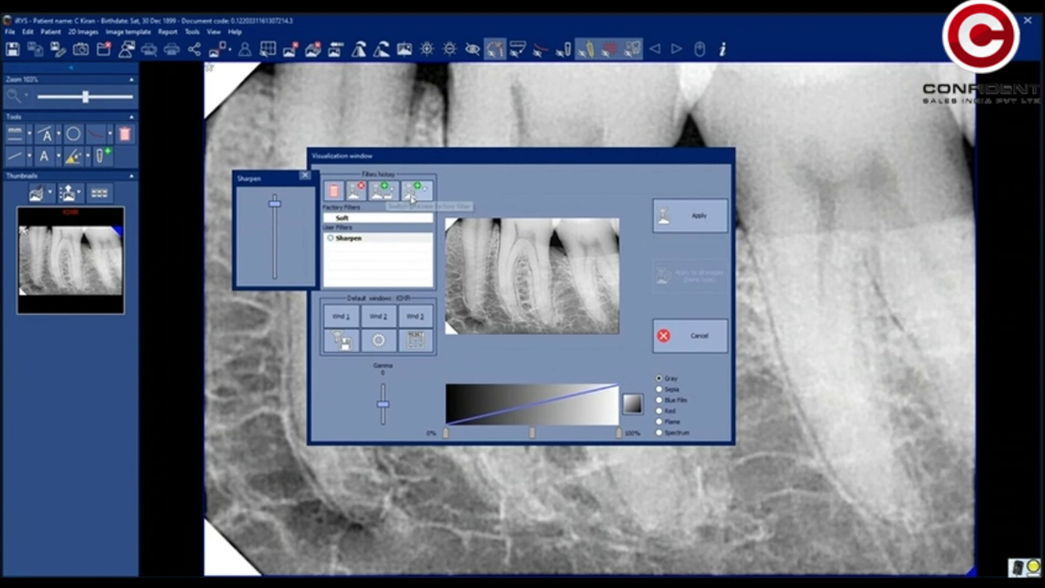
Preview the Sepia, Blue Film, Red, Flame and Spectrum colour filters on the X-ray and switch back to Gray.
click(659, 389)
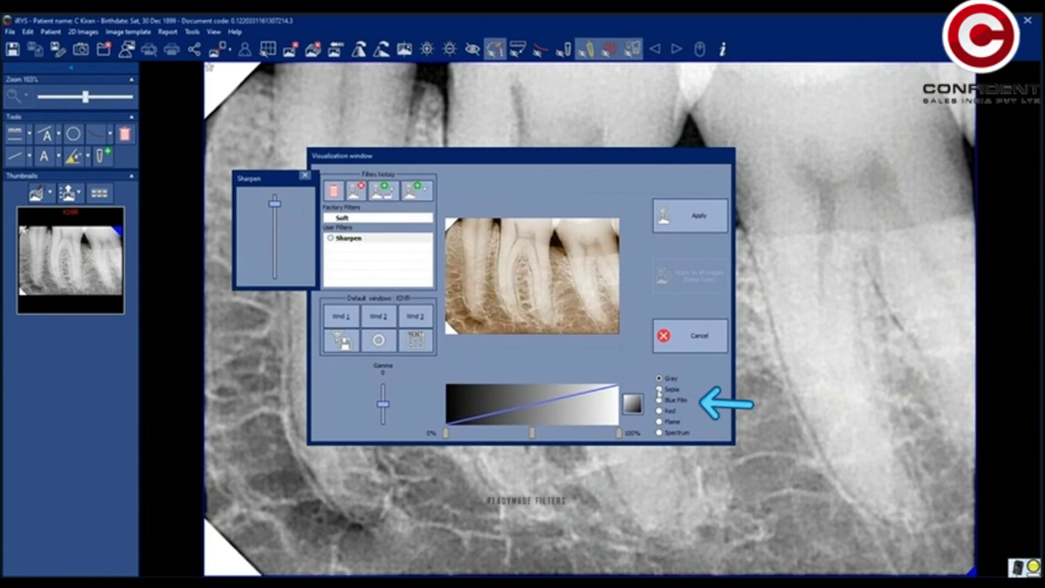
click(660, 400)
click(660, 411)
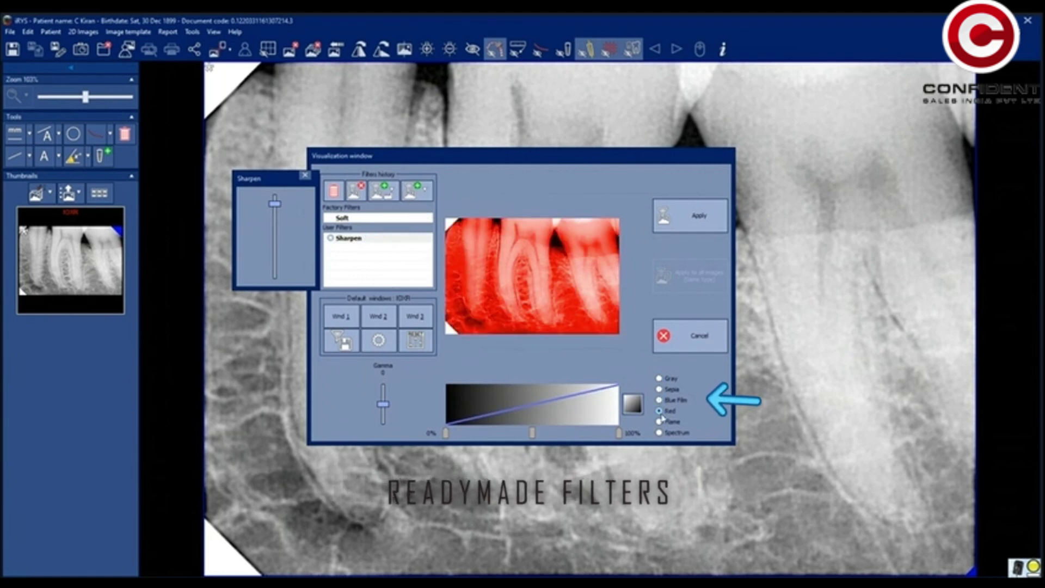
click(660, 422)
click(661, 432)
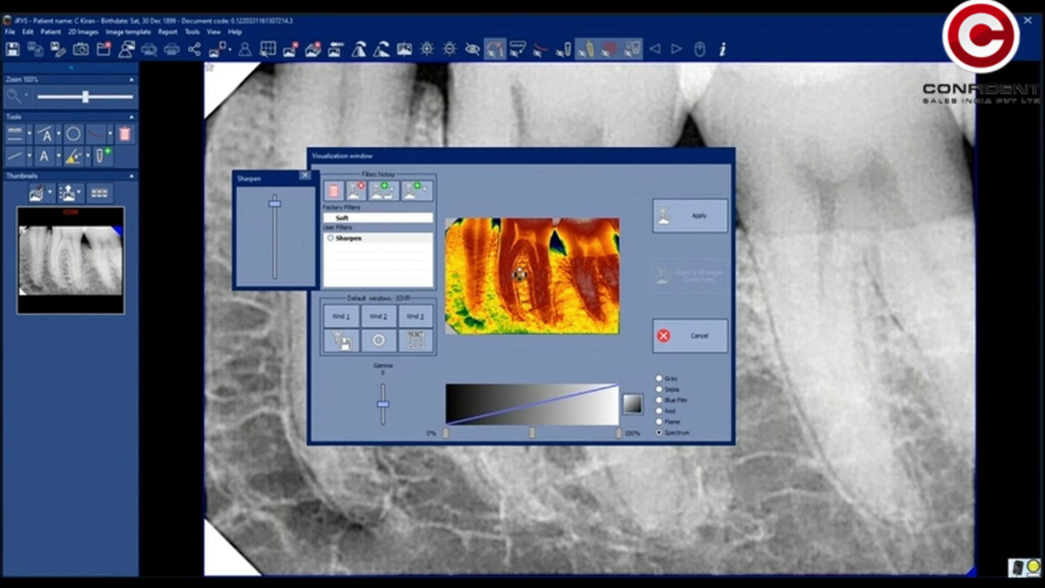
click(660, 378)
Set the gamma to 1 and choose Wnd 1 as the default window for storing the visualization settings.
drag(383, 404, 383, 397)
click(337, 325)
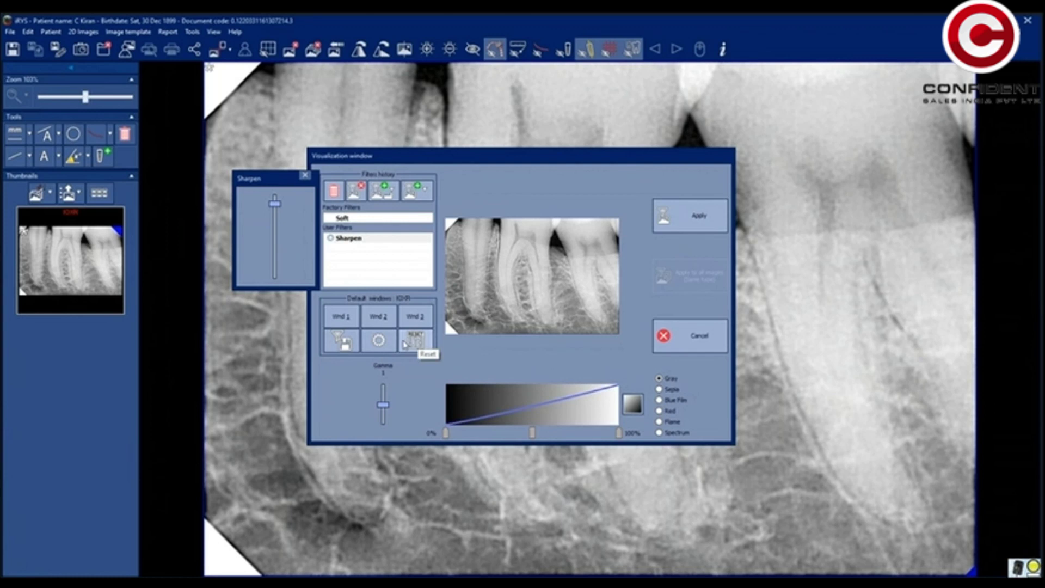
click(343, 341)
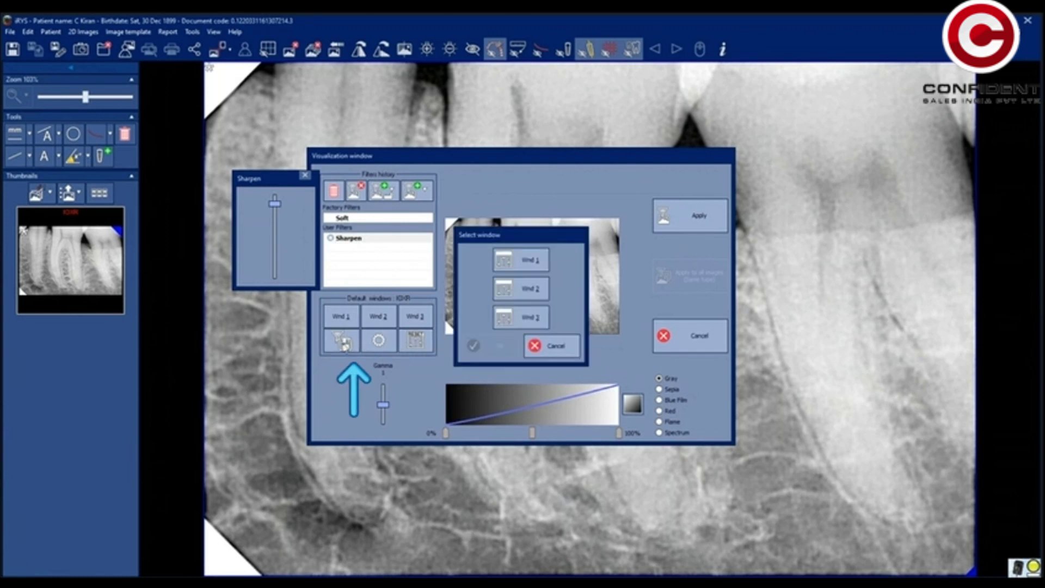
click(516, 265)
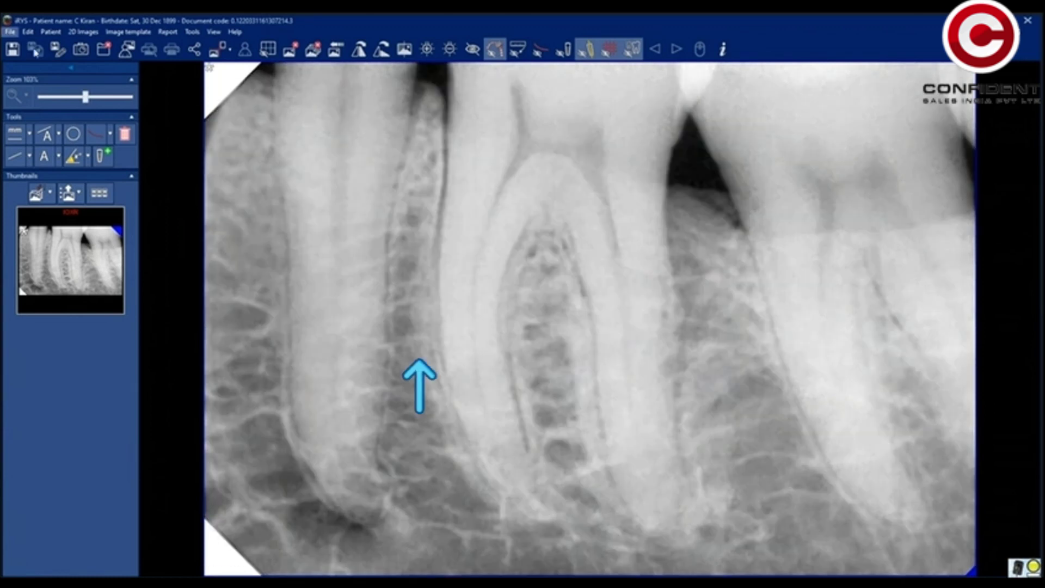
Restore the enlarged X-ray to its smaller size in the workspace.
right_click(502, 267)
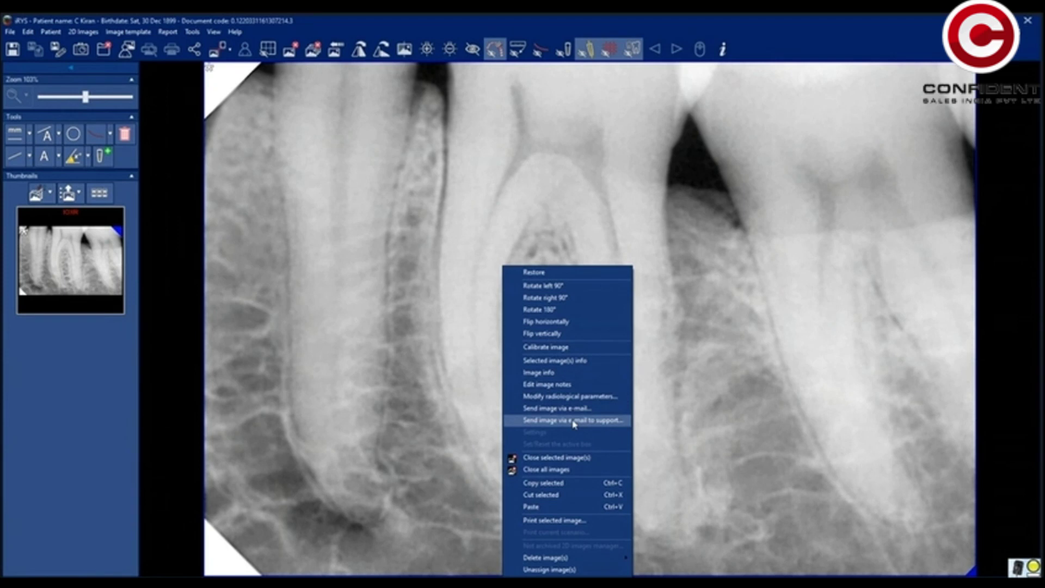
click(534, 272)
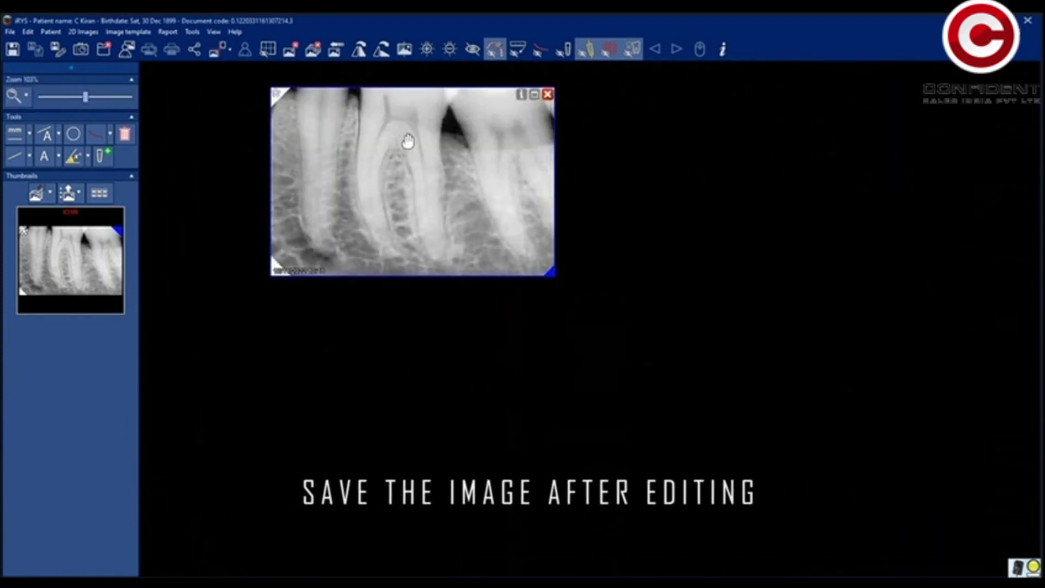
Create a report with two single-image full-page portrait pages after comparing the portrait and landscape templates.
click(170, 33)
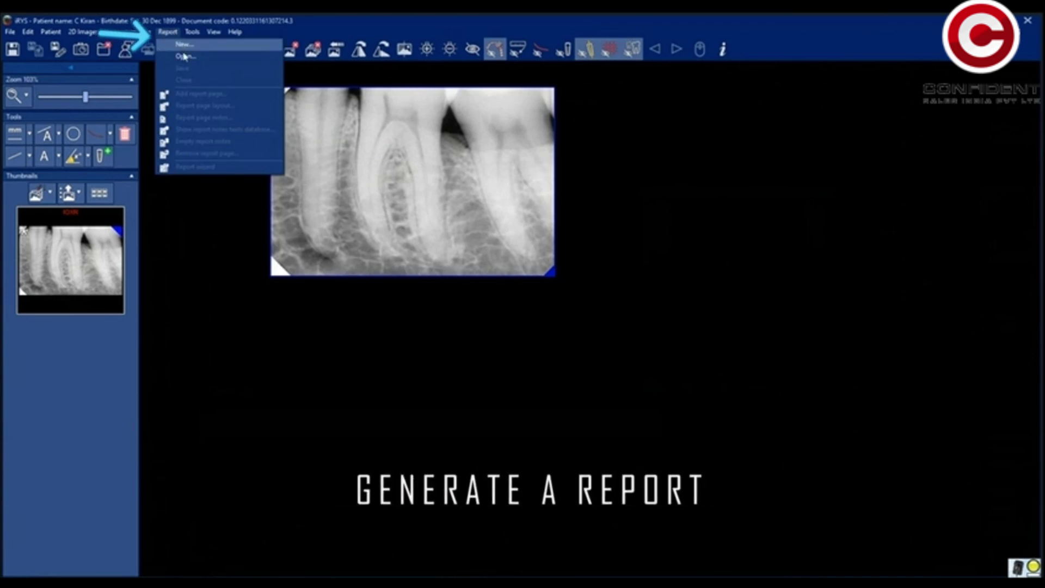
click(185, 45)
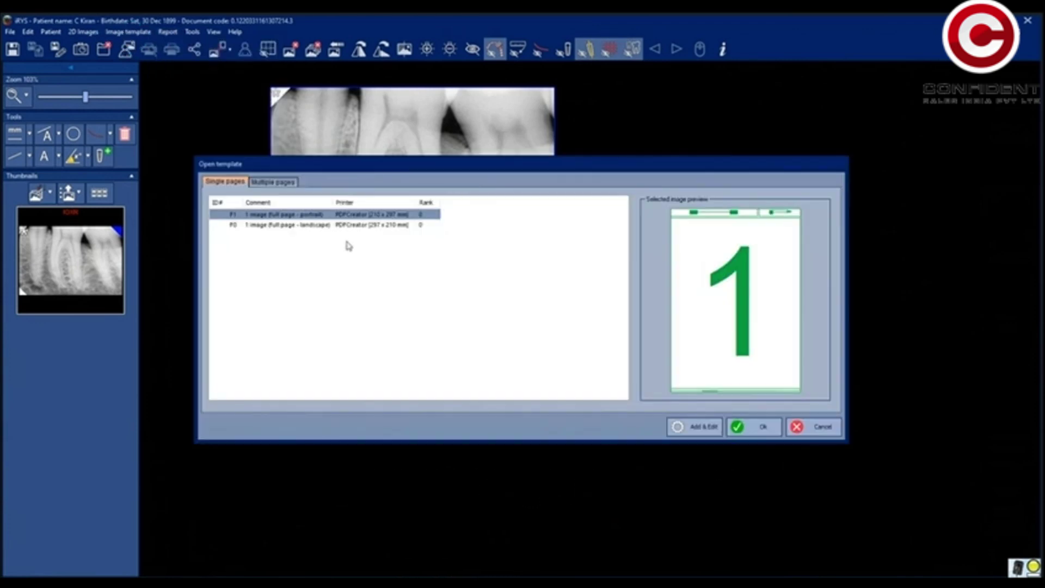
click(239, 226)
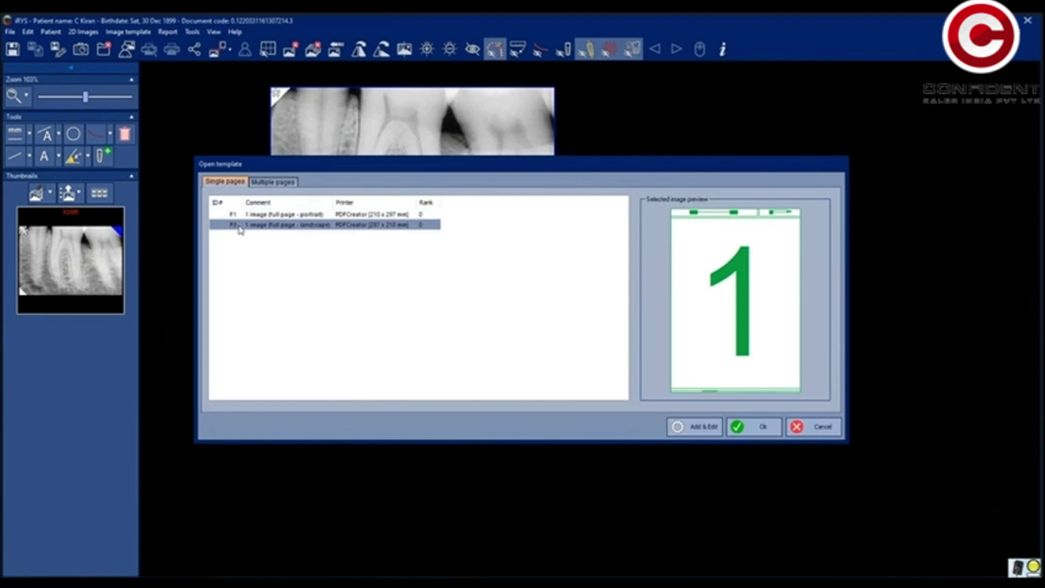
click(253, 216)
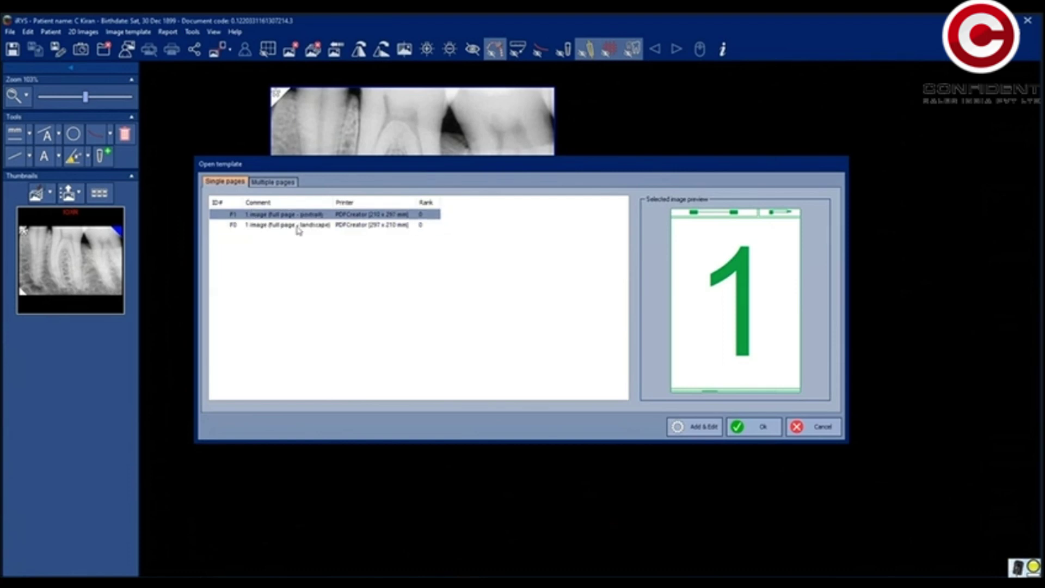
click(325, 226)
click(333, 216)
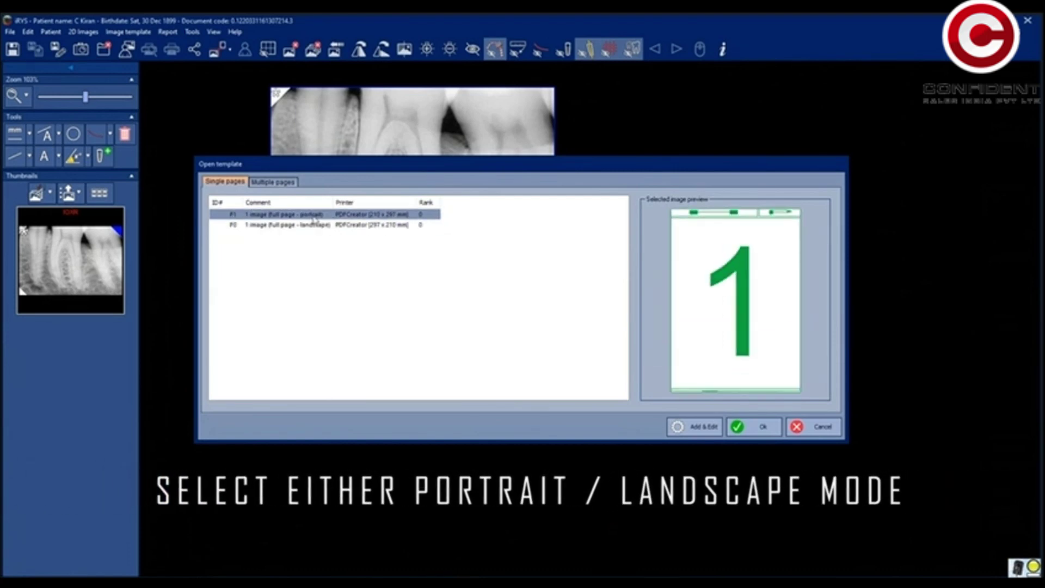
click(327, 226)
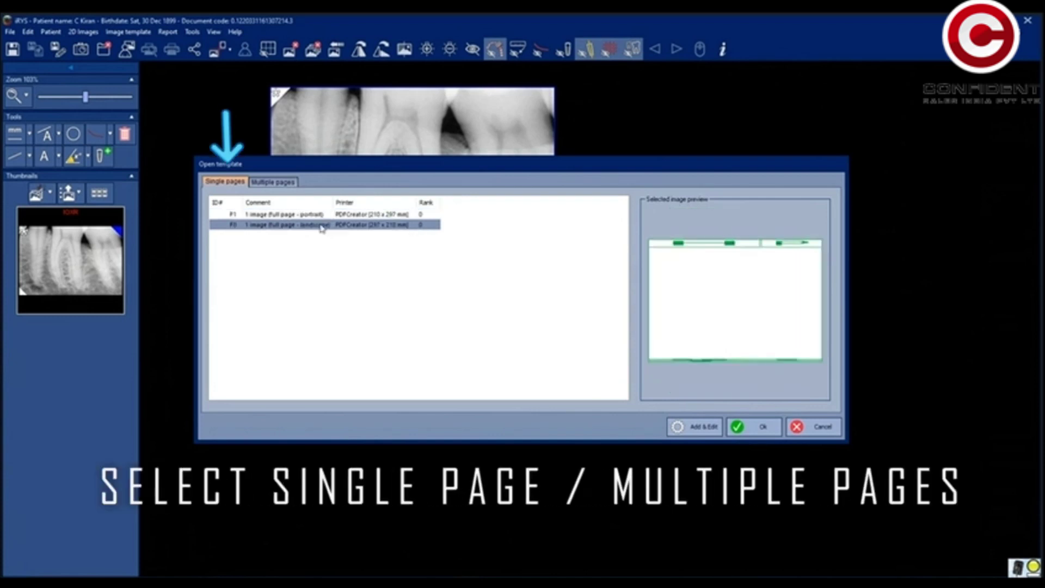
click(316, 218)
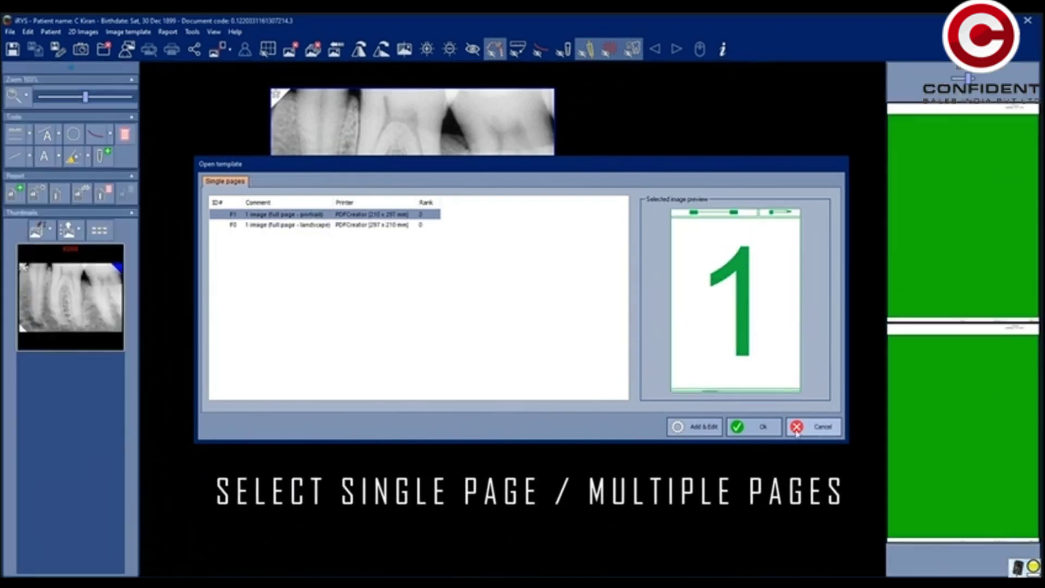
click(798, 428)
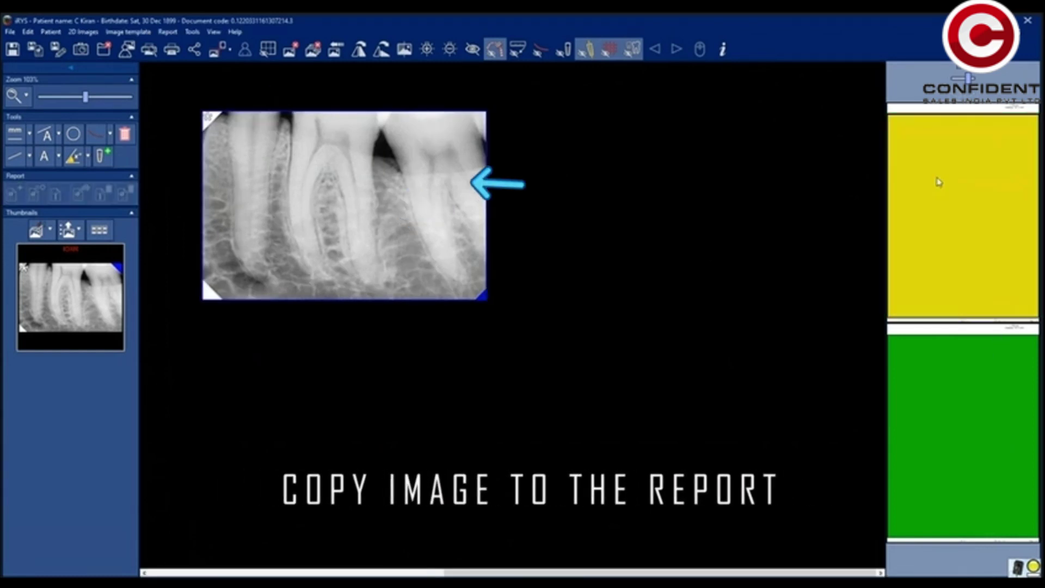
Copy the X-ray onto both report pages and save the report.
click(389, 201)
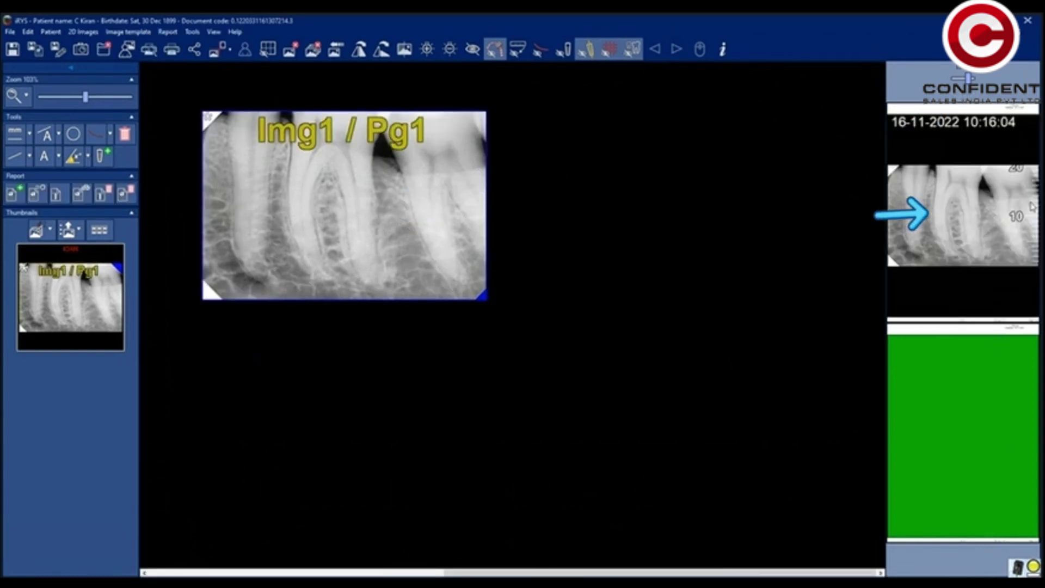
click(168, 32)
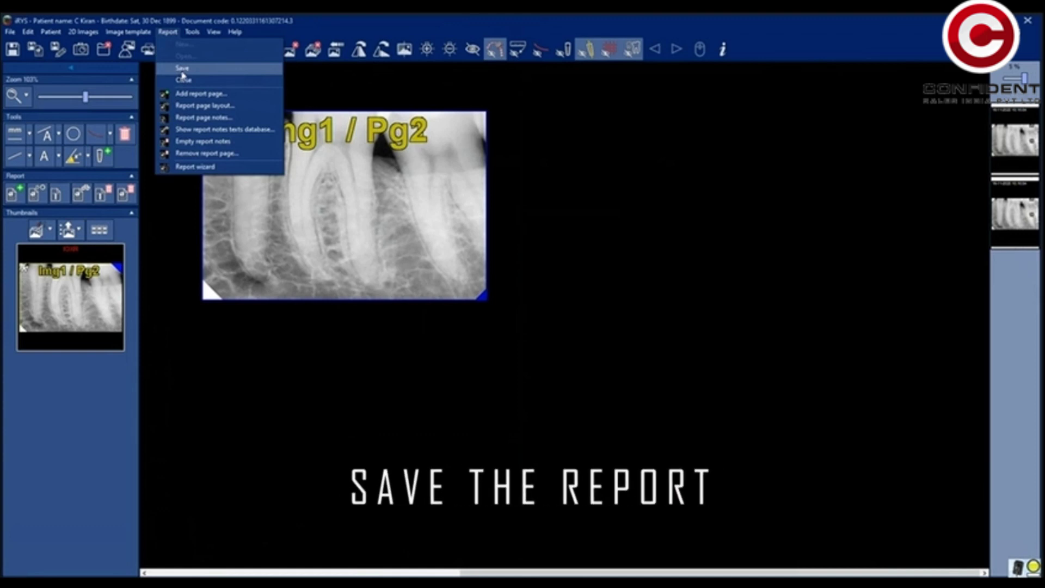
click(181, 69)
Reopen the patient's saved report dated 16/11/2022 from the reports list.
click(168, 32)
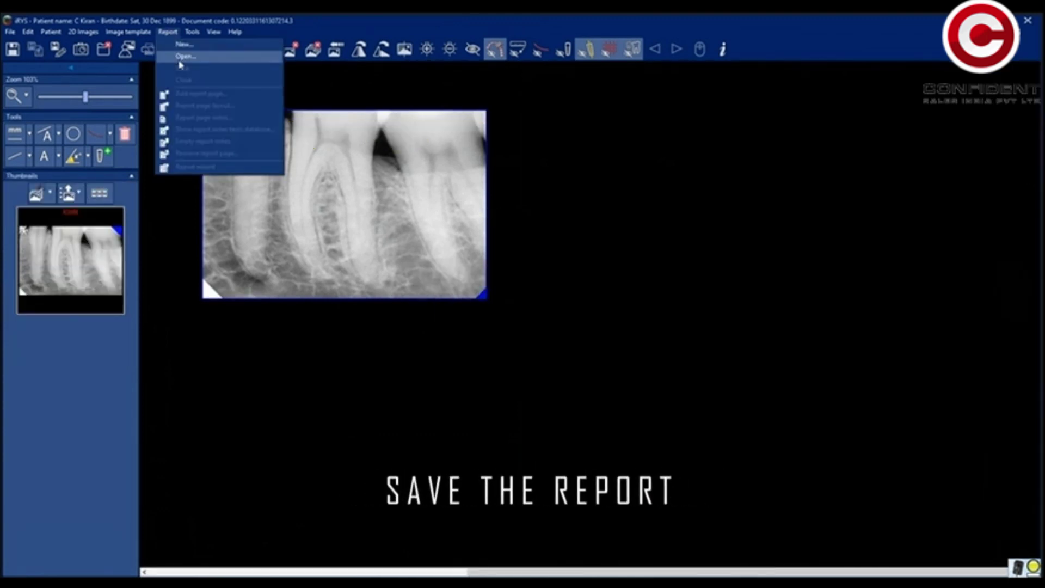
click(182, 58)
click(129, 129)
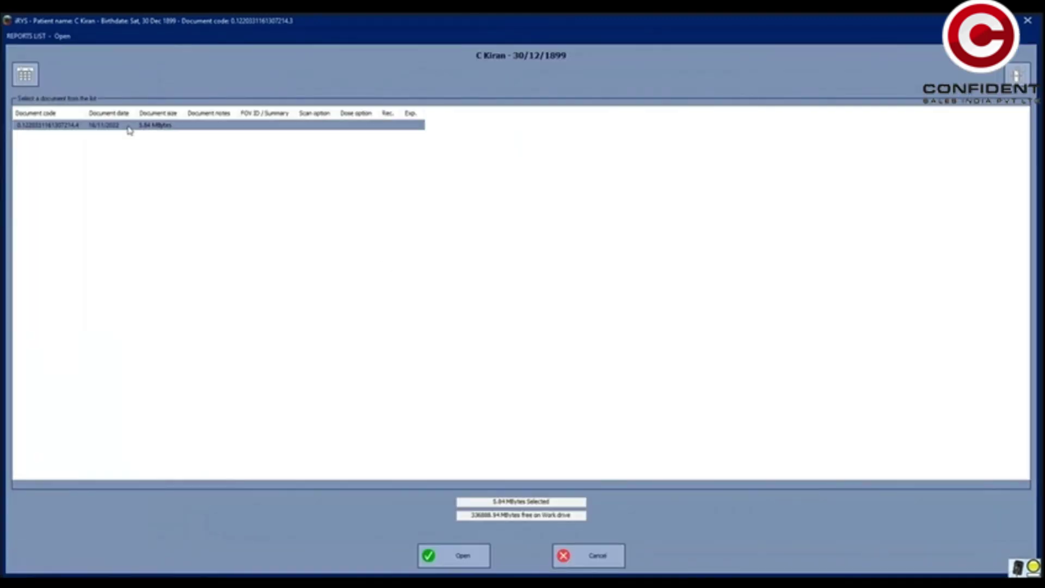
click(452, 555)
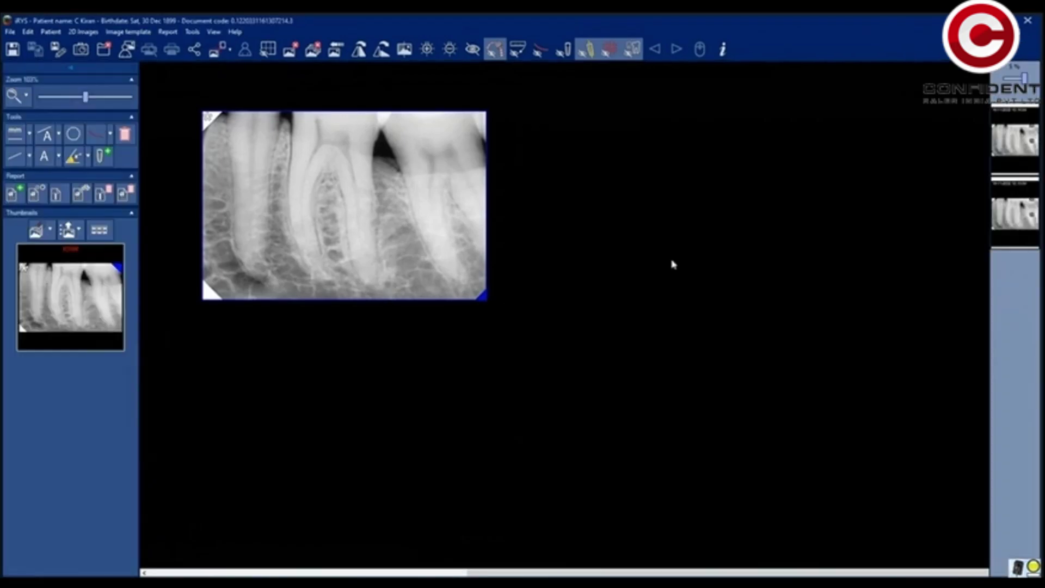